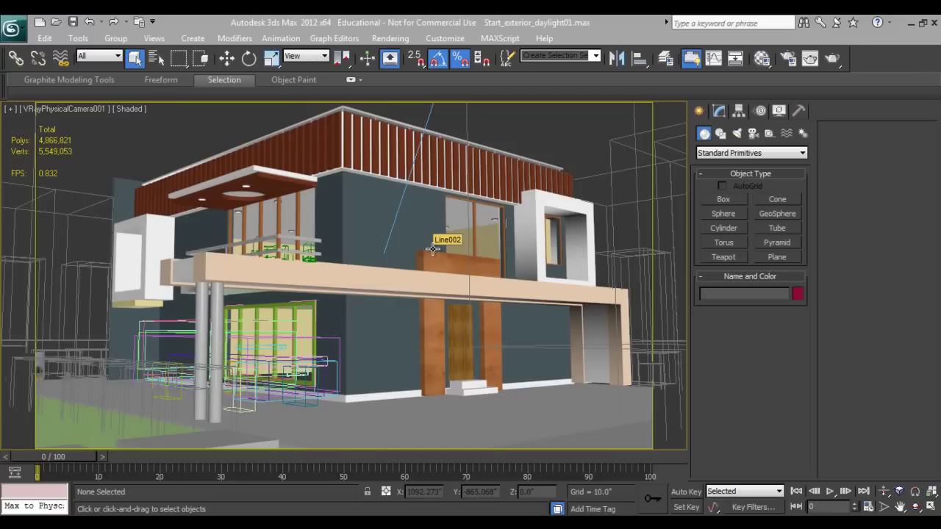
Step: Activate the Move tool and switch from the camera view to a perspective view that shows the whole house and its sun light
right_click(433, 258)
click(450, 287)
right_click(450, 262)
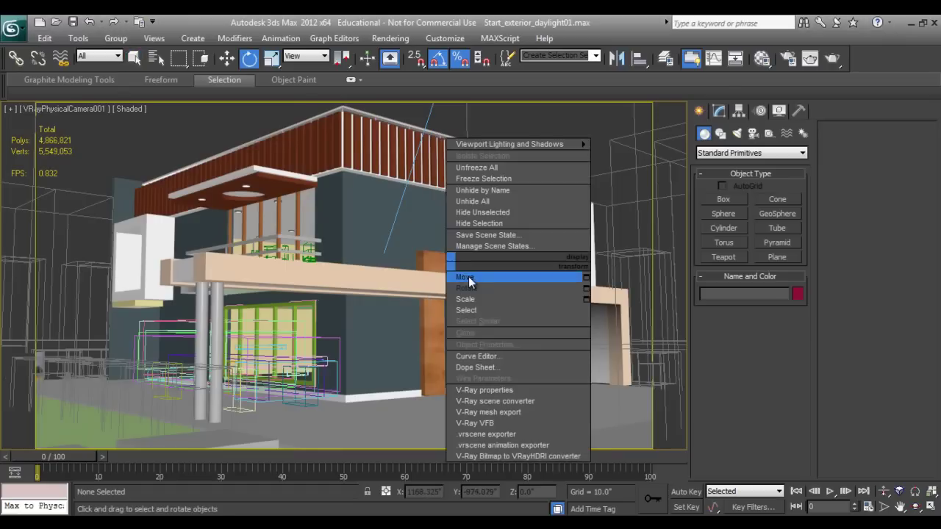
click(467, 278)
key(p)
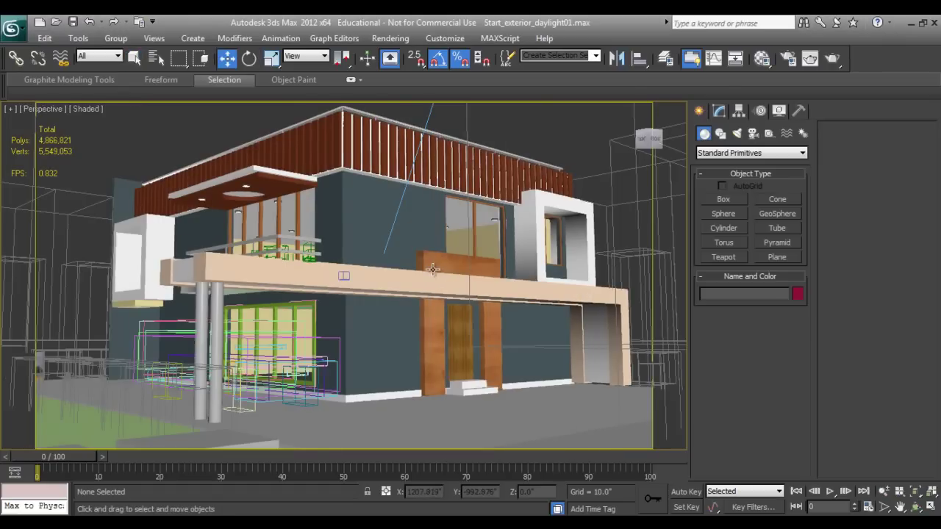
scroll(389, 275, down, 8)
alt+middle_drag(389, 275, 436, 358)
Step: Find the VRaySky map by searching for "vray" and load it into the unused 19 - Default material slot
key(m)
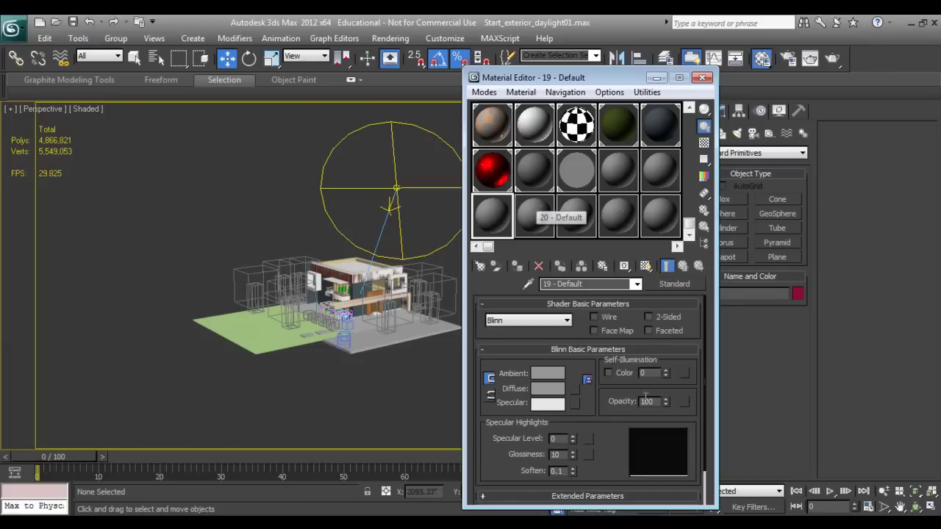
click(480, 269)
text(vray)
drag(459, 418, 459, 467)
click(372, 303)
scroll(375, 313, down, 1)
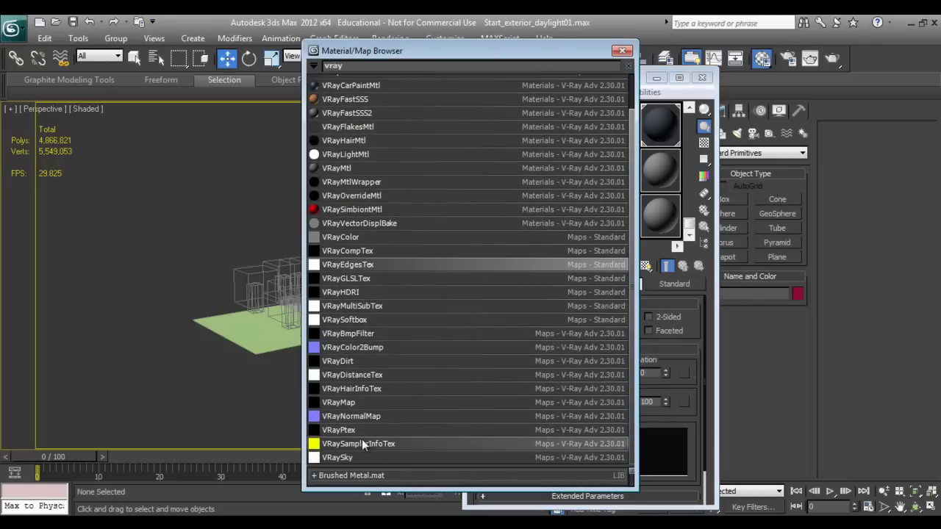
click(348, 457)
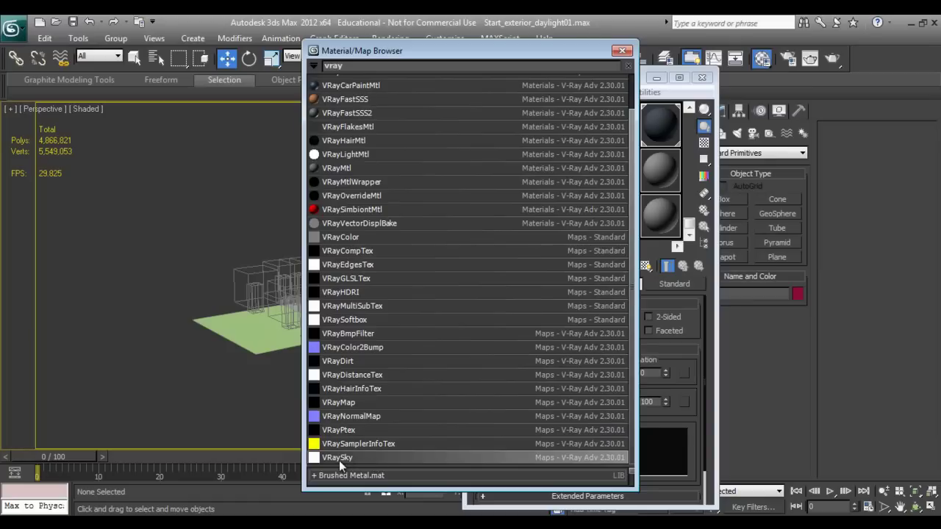
double_click(340, 459)
drag(544, 51, 224, 62)
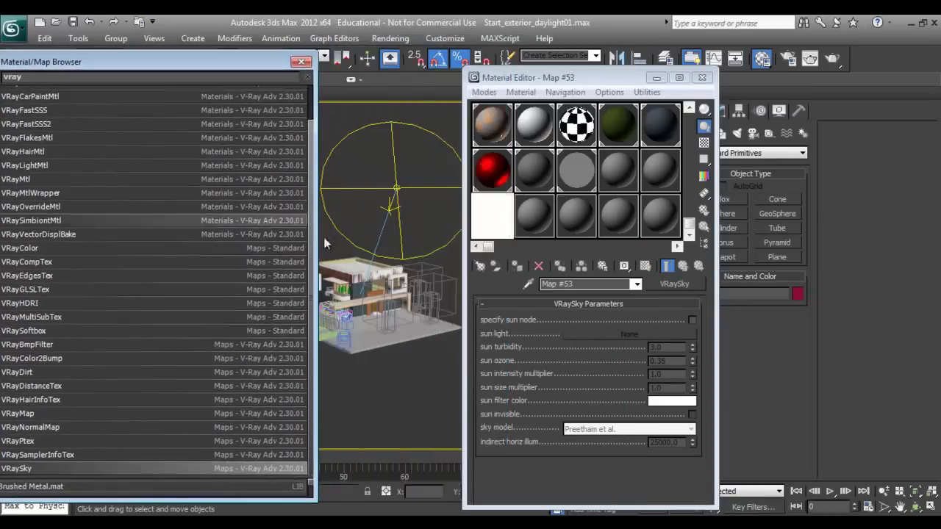
drag(560, 78, 562, 51)
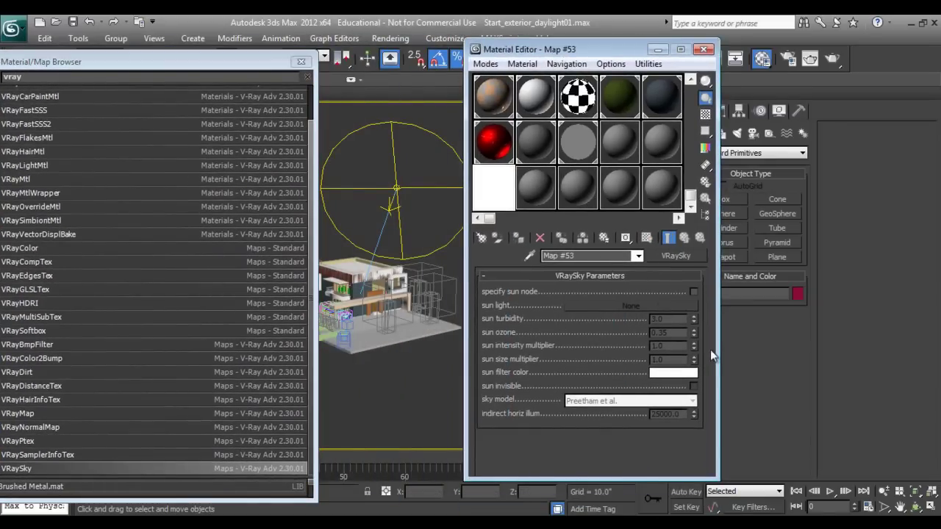
Step: Enable the sky map's specify sun node option and assign VRaySun001 from the scene as its sun light
click(693, 291)
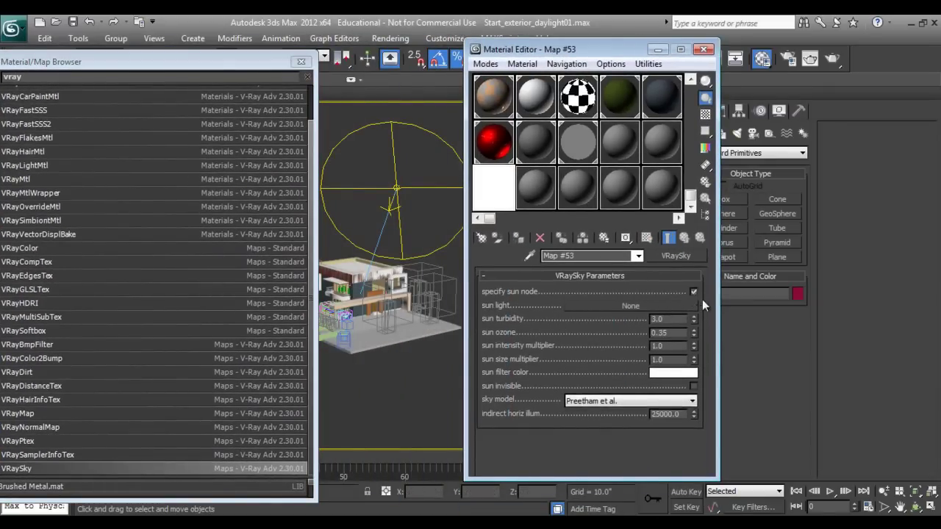
click(625, 307)
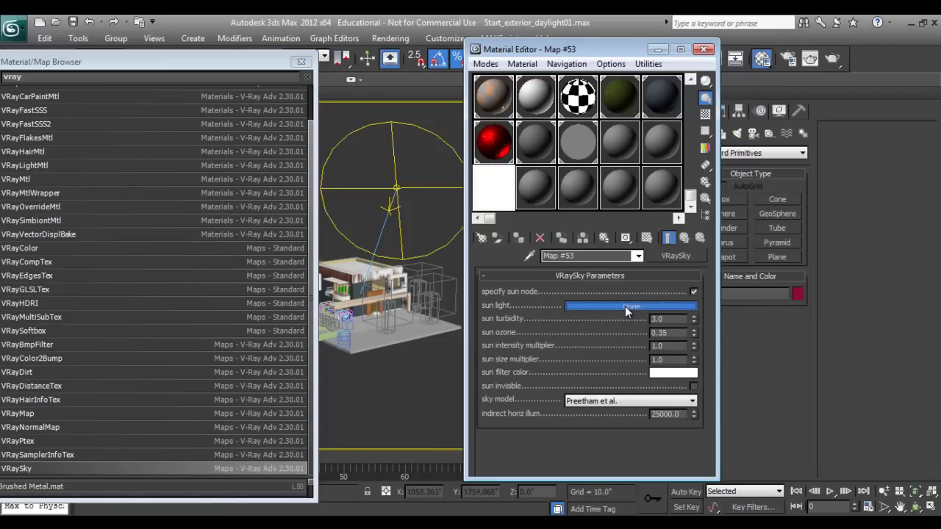
click(395, 189)
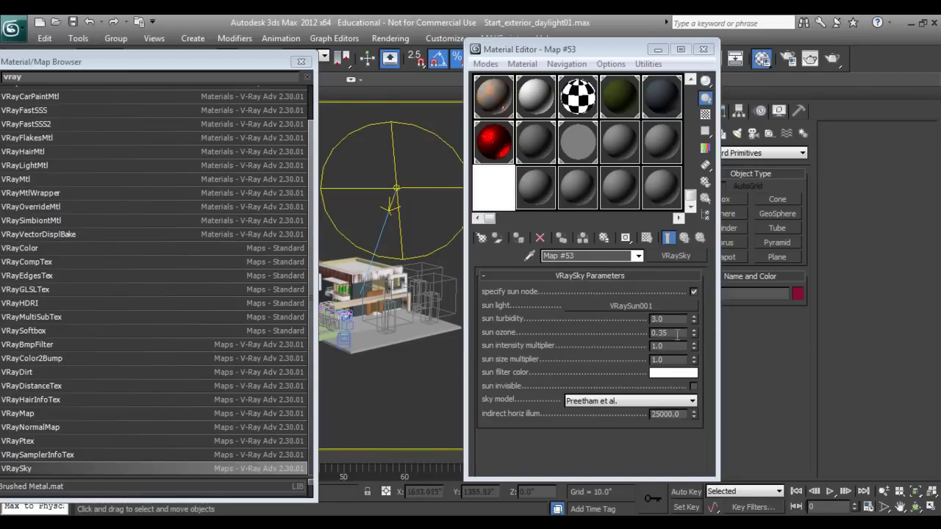
Step: Set the sky map's sun turbidity to 4 and its sun intensity multiplier to 0.01
click(656, 318)
key(Tab)
double_click(672, 319)
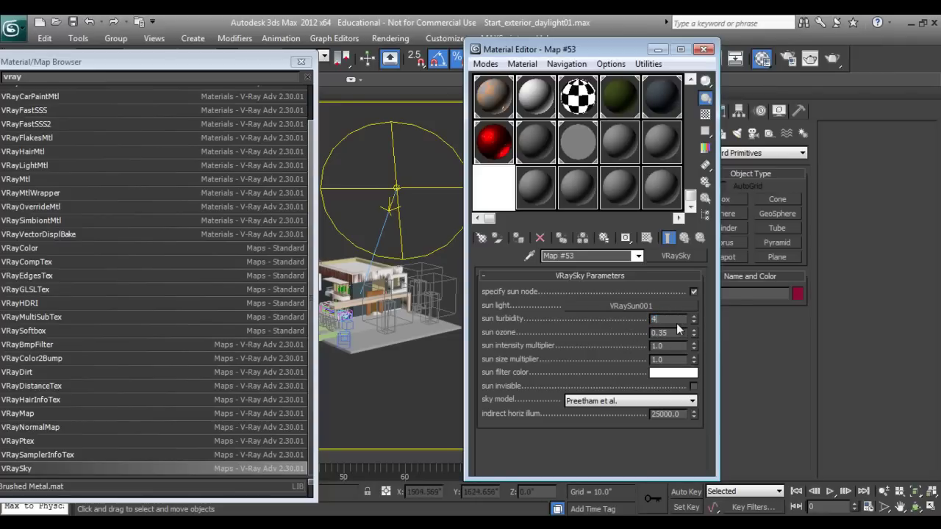
double_click(670, 346)
text(0.01)
key(Return)
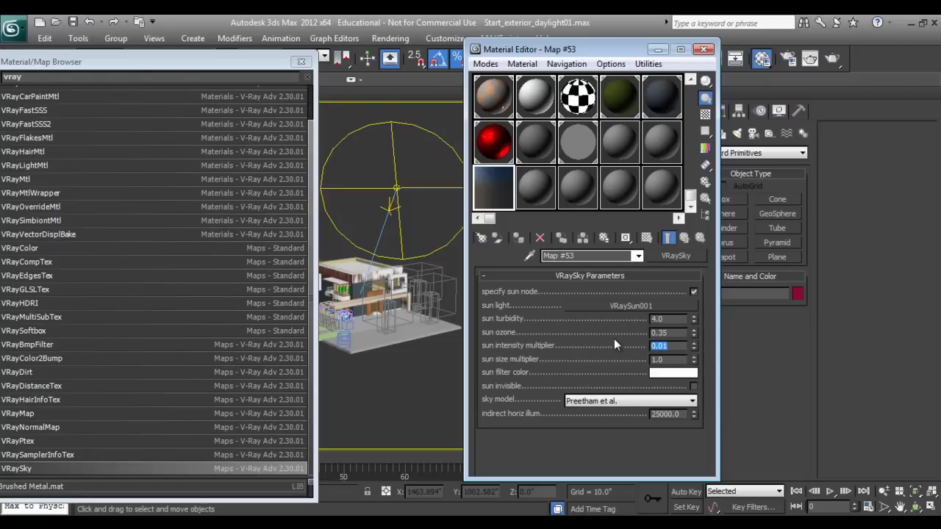
Step: Examine the sky map's colours in an enlarged preview and close it
double_click(491, 191)
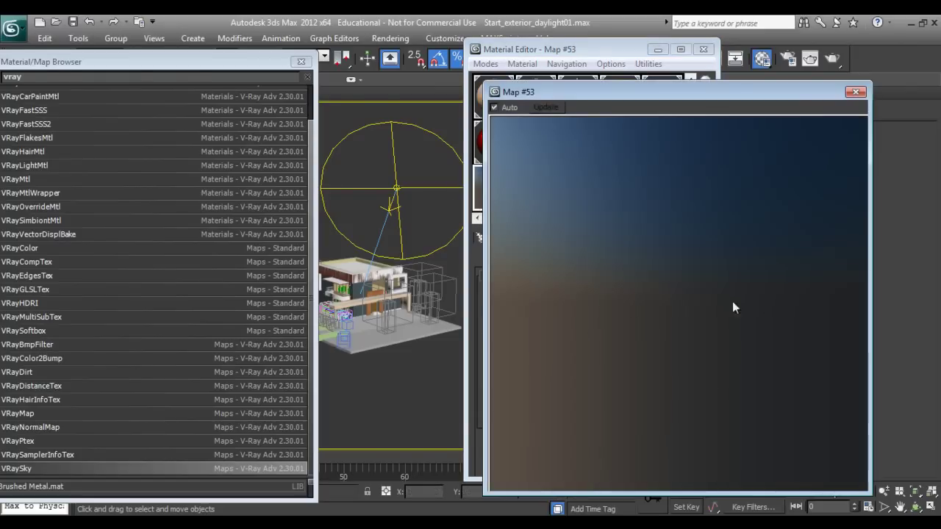
drag(768, 86, 467, 122)
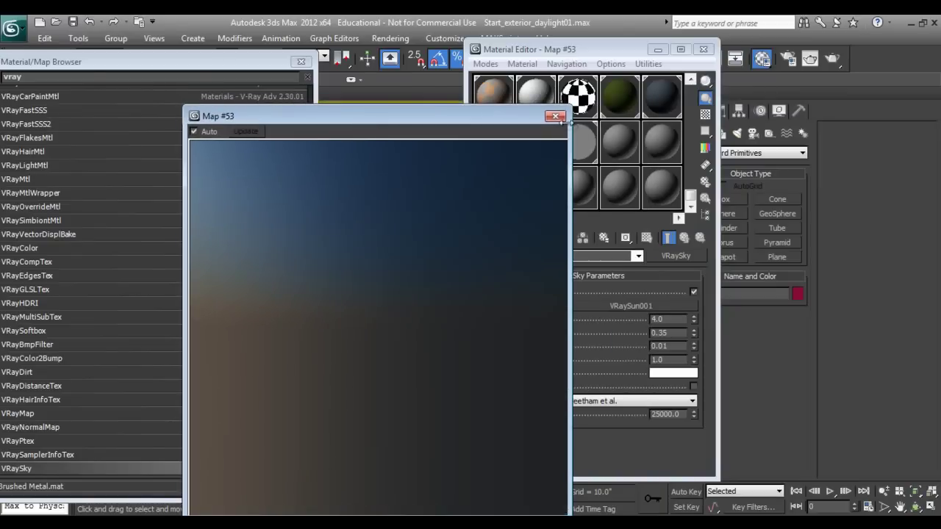
click(561, 127)
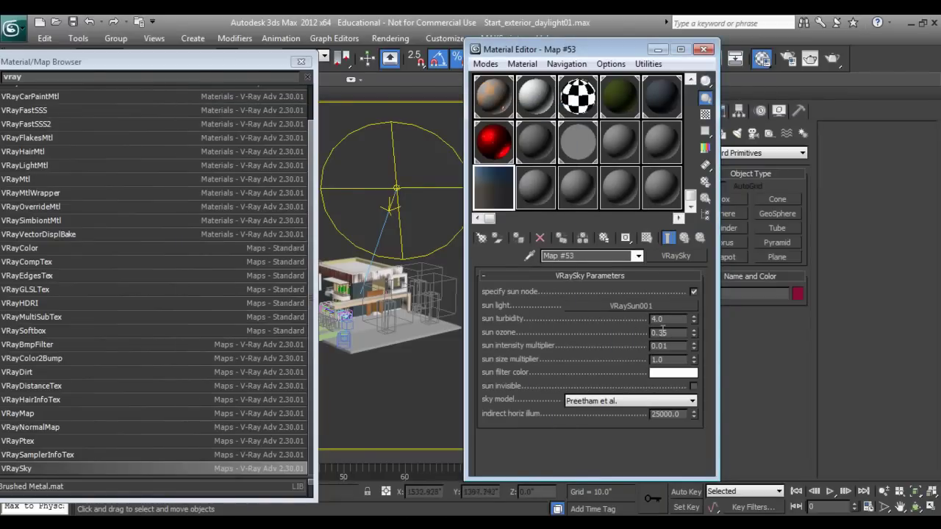
Step: Try sun turbidity values of 2, 3, 4, 5 and 6 on the sky map to compare the sky colours
drag(668, 318, 624, 320)
text(2)
key(Return)
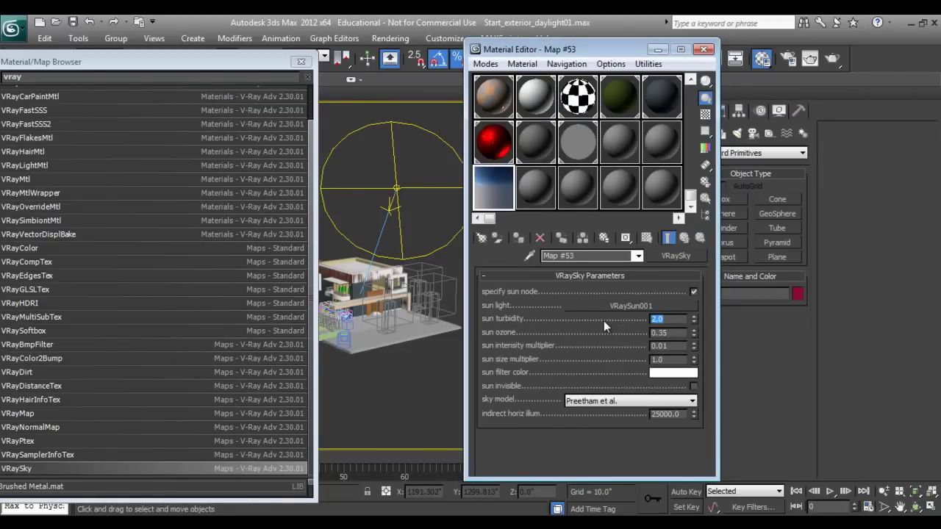
text(3)
key(Return)
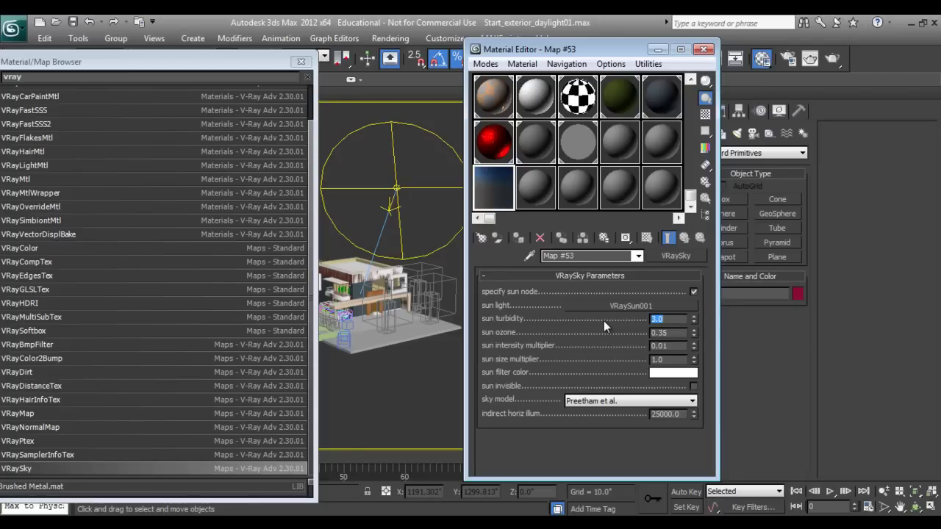
text(4)
key(Return)
text(5)
key(Return)
text(6)
key(Return)
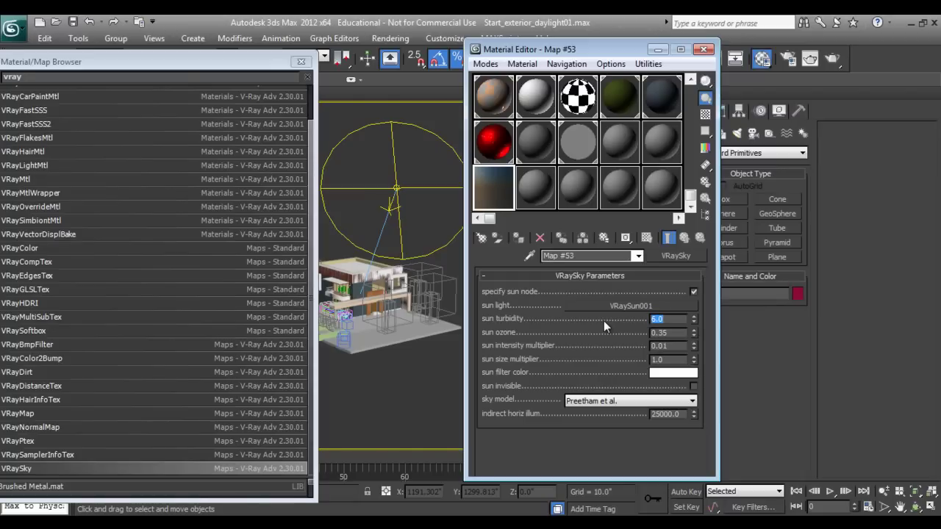
Step: Set the sky map's sun turbidity to 3 and its sun size multiplier to 3
text(3)
key(Return)
key(Tab)
key(Tab)
key(Tab)
text(3)
key(Return)
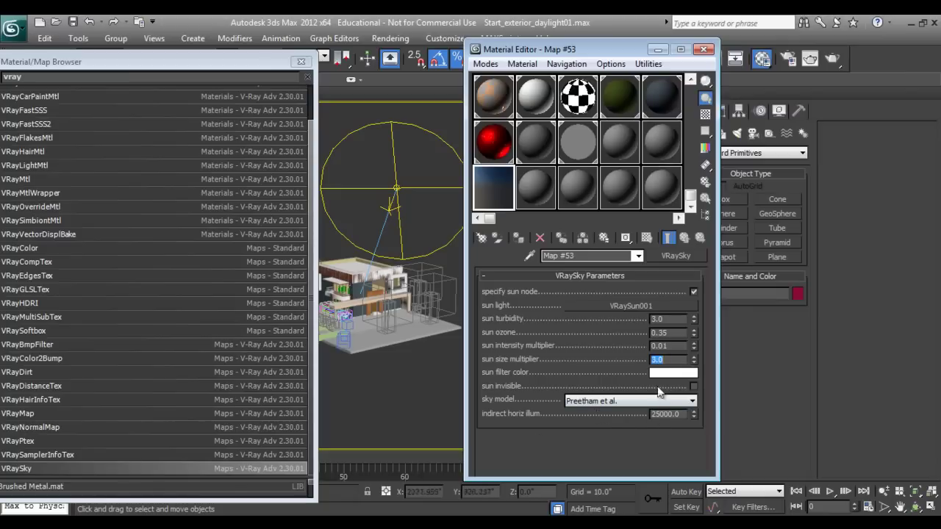
click(672, 346)
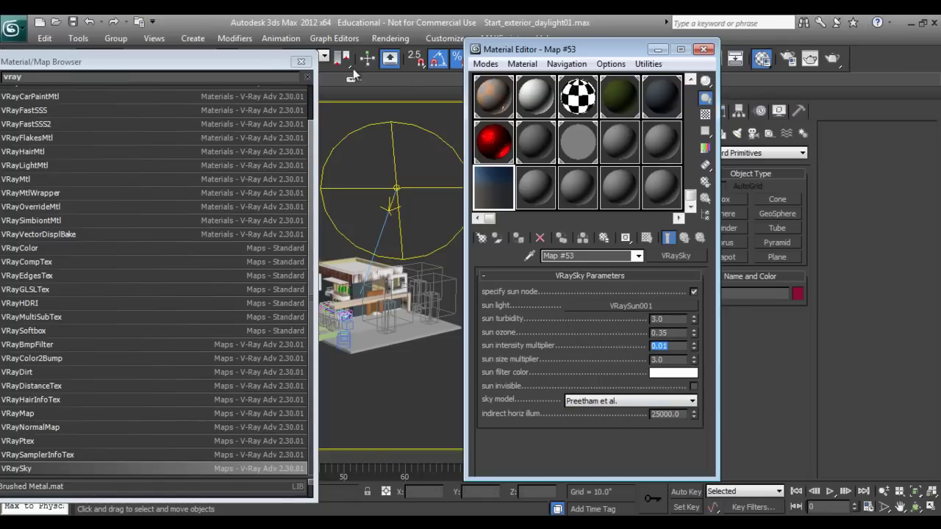
Step: Close the map browser and the Material Editor, and return the viewport to the VRayPhysicalCamera001 view
click(301, 62)
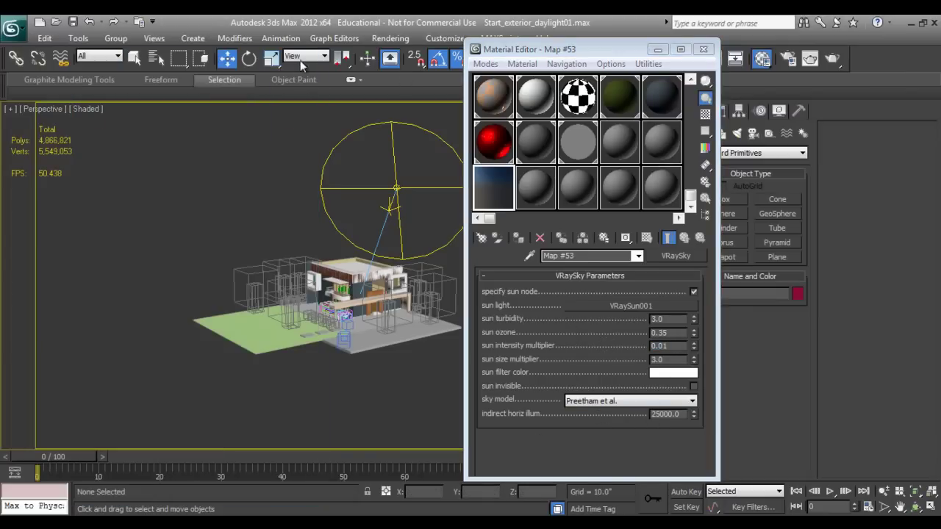
click(704, 50)
right_click(511, 227)
key(Escape)
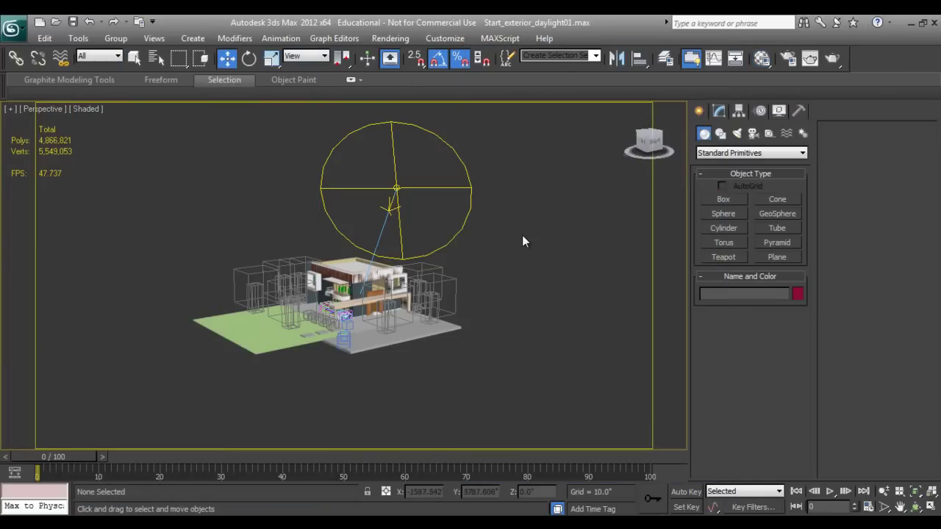
key(c)
click(451, 180)
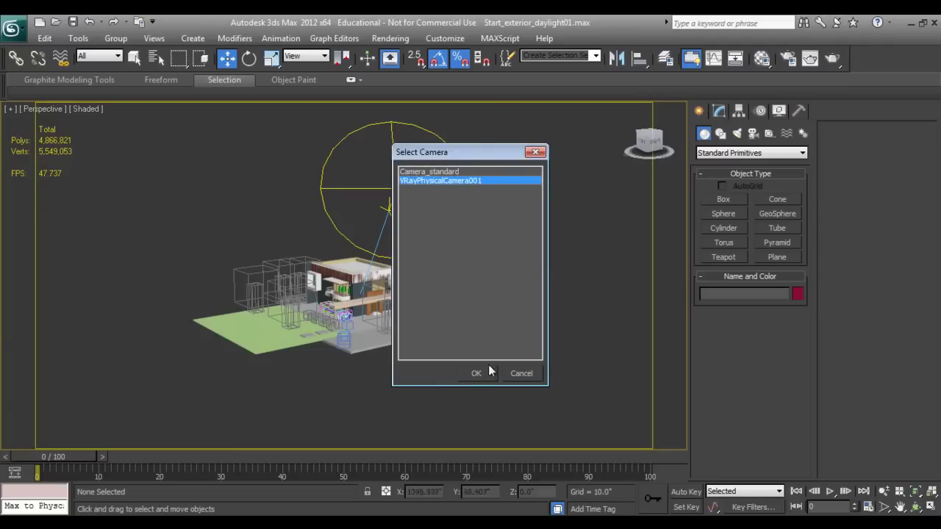
click(476, 373)
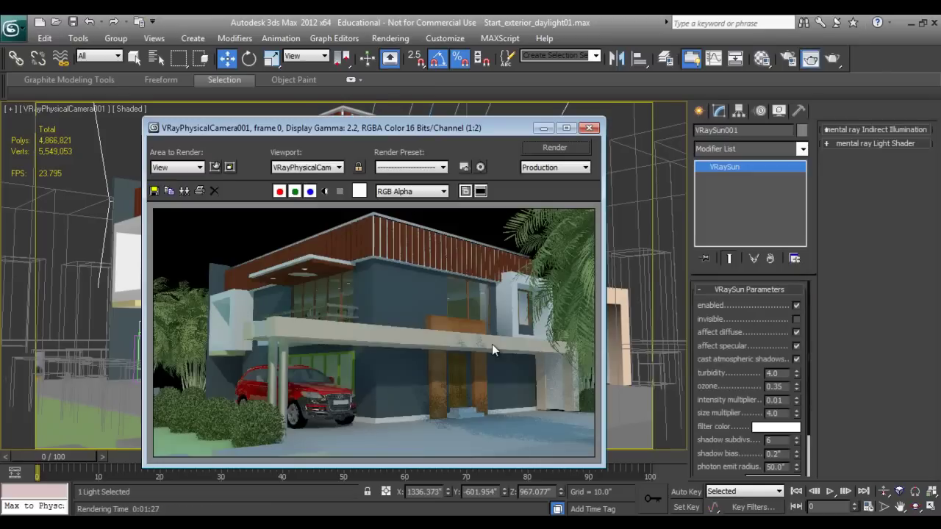
Step: Save the scene and set the turbidity of the VRaySun light to 2
drag(361, 128, 337, 104)
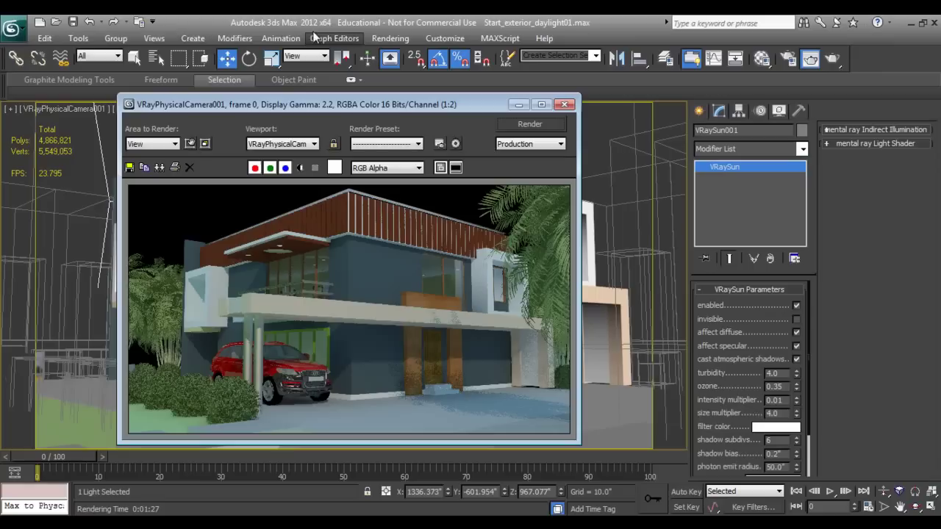
key(ctrl+s)
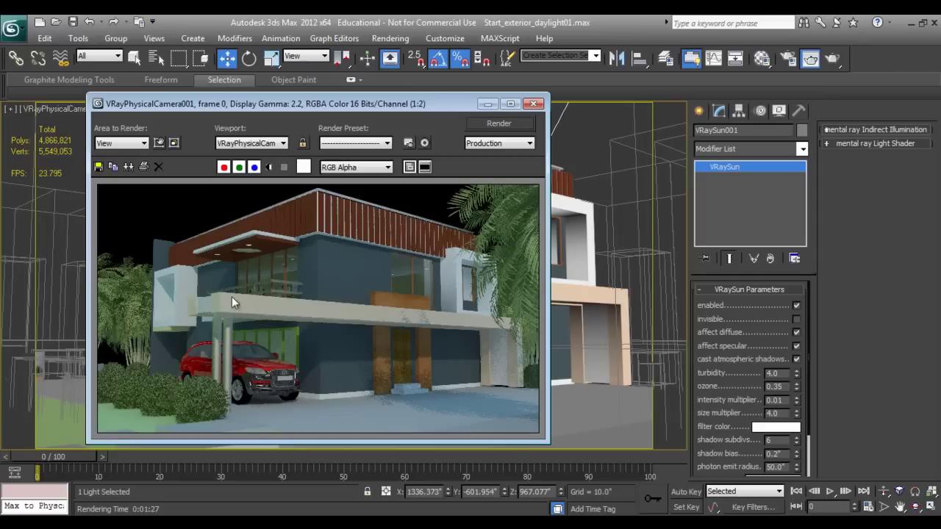
click(779, 373)
text(2)
key(Return)
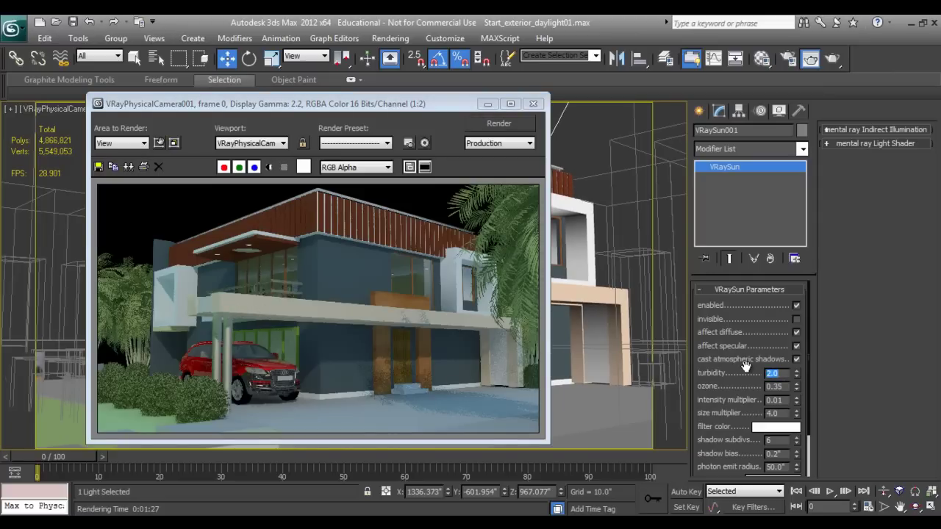
drag(266, 103, 334, 114)
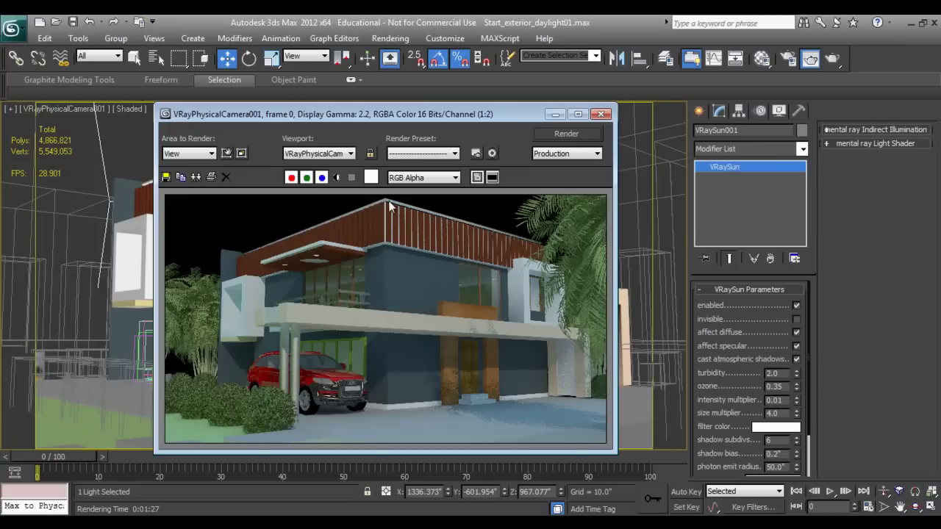
Step: Close the render and draw an arc with a radius of about 1670 inches in the top view, curving around the front and side of the house
click(600, 113)
right_click(377, 300)
click(385, 307)
scroll(332, 324, down, 10)
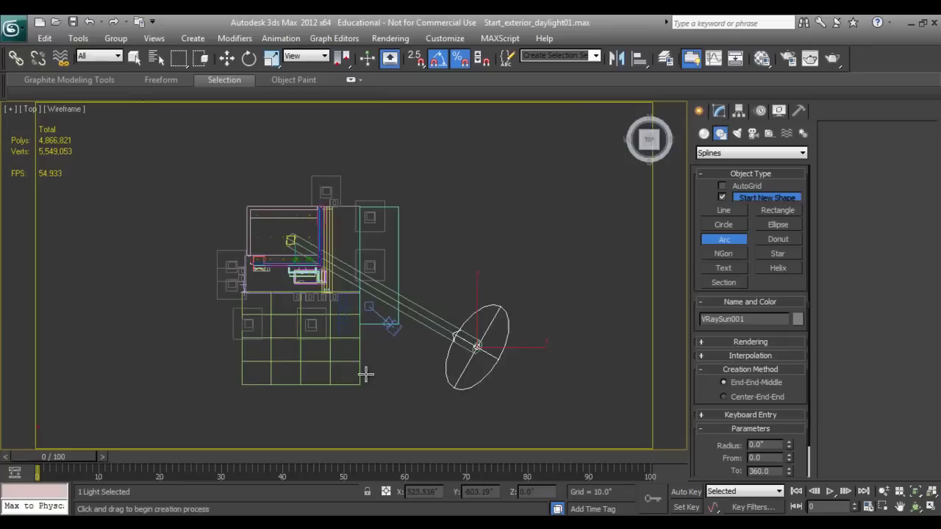
middle_drag(365, 375, 280, 382)
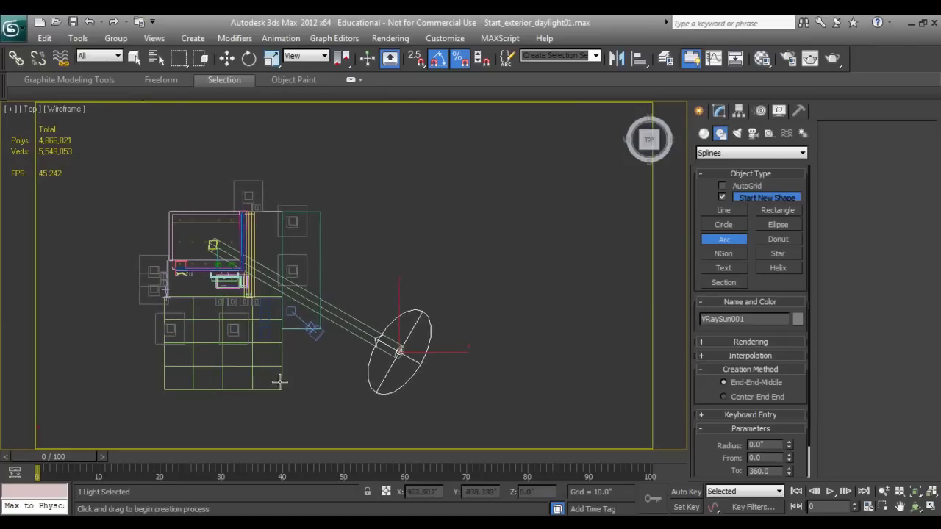
drag(166, 430, 413, 196)
click(409, 243)
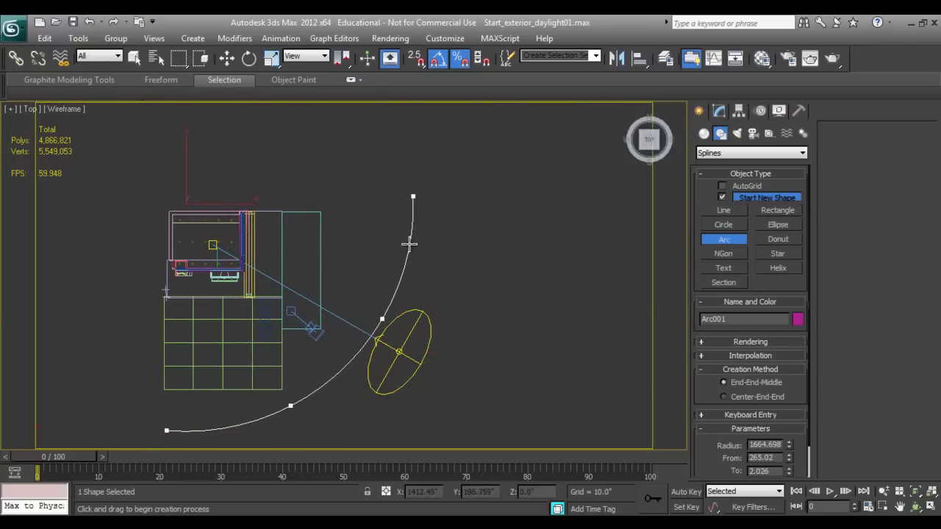
key(w)
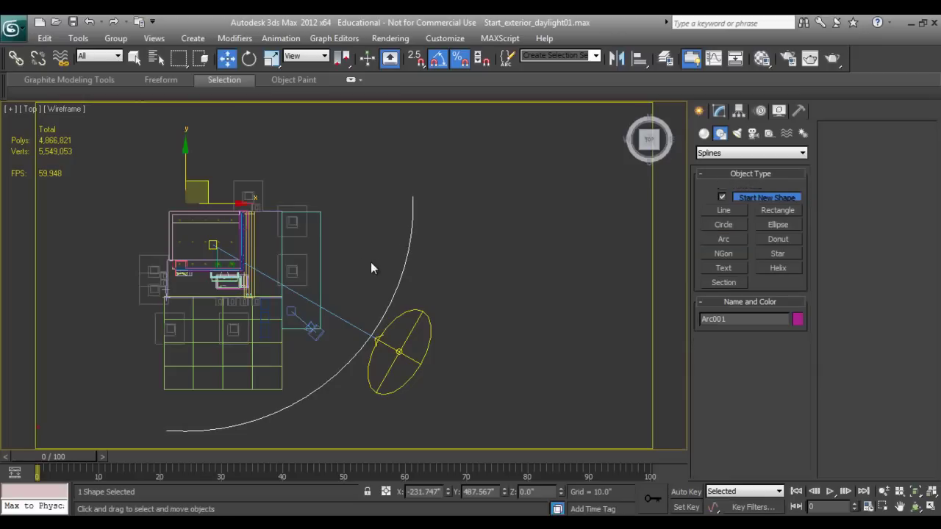
key(e)
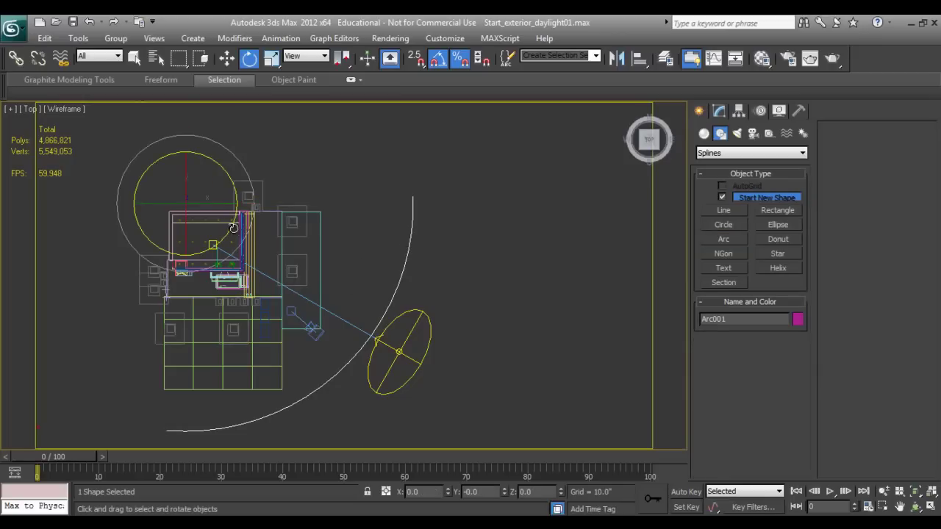
drag(231, 224, 233, 224)
Step: Apply an Extrude modifier to the arc with an amount of about 43 inches
click(720, 111)
click(736, 148)
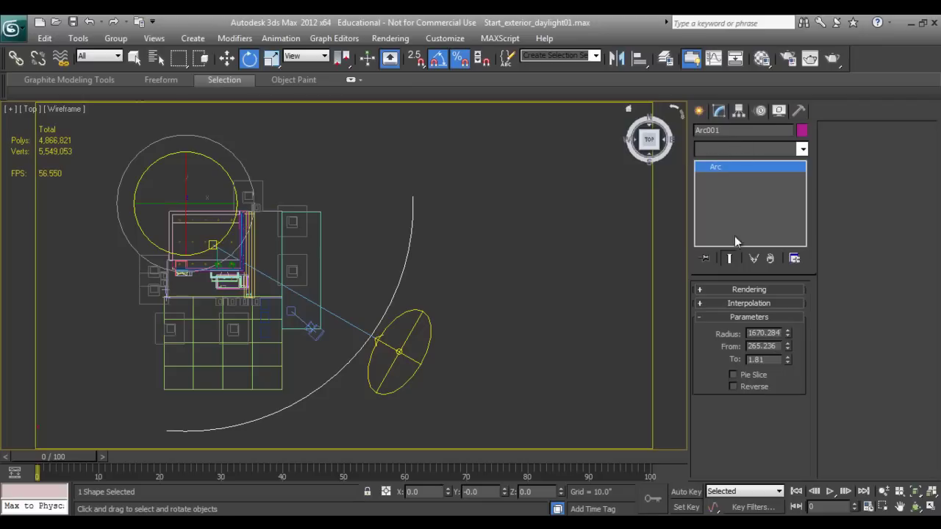
key(e)
key(e)
key(e)
key(e)
key(e)
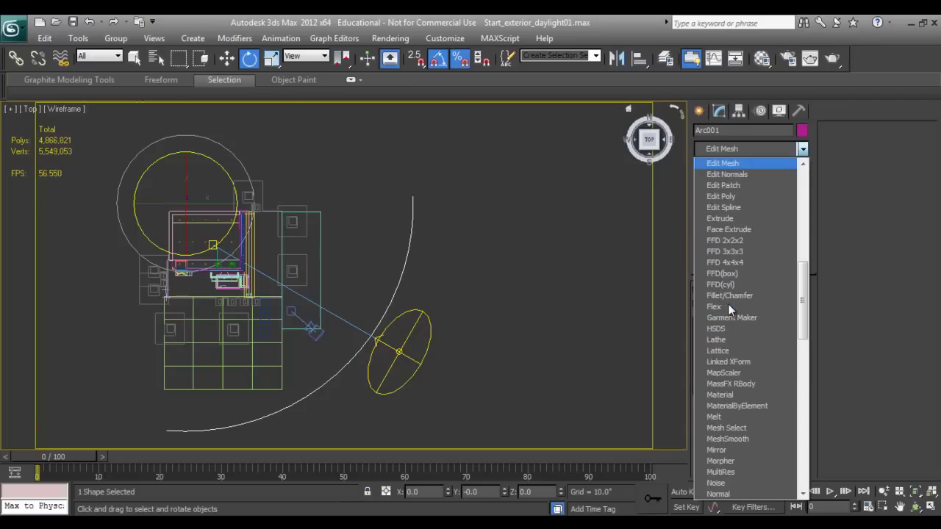
key(e)
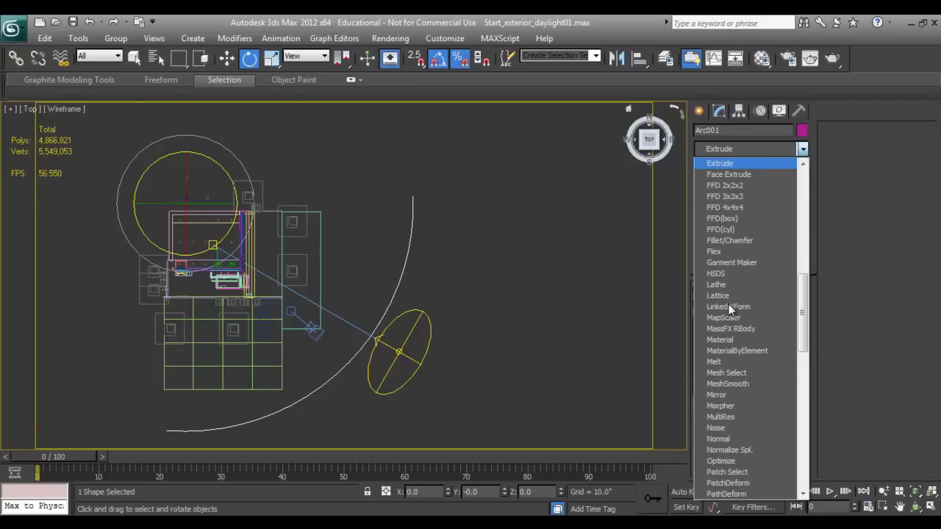
key(Return)
drag(787, 305, 724, 103)
Step: Increase the arc's extrusion amount to about 586 inches and show the perspective view shaded
click(700, 111)
key(p)
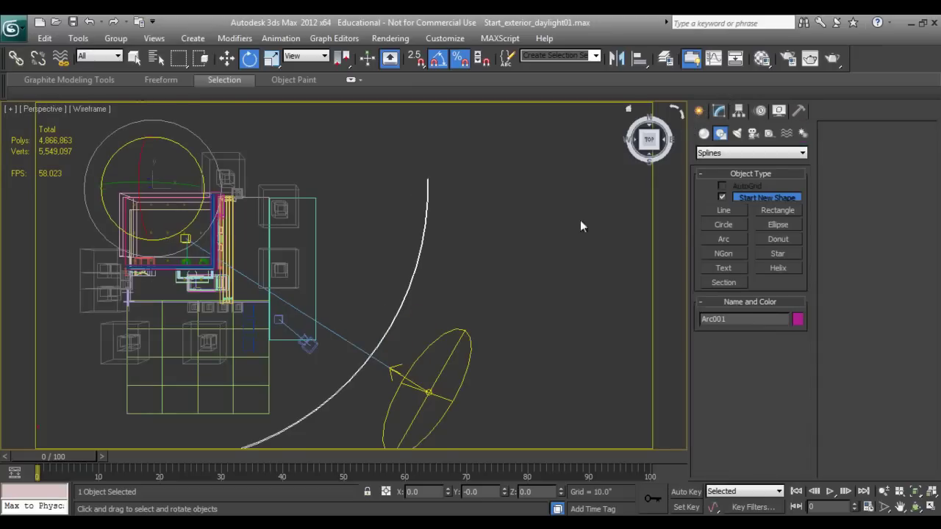
alt+middle_drag(444, 309, 478, 213)
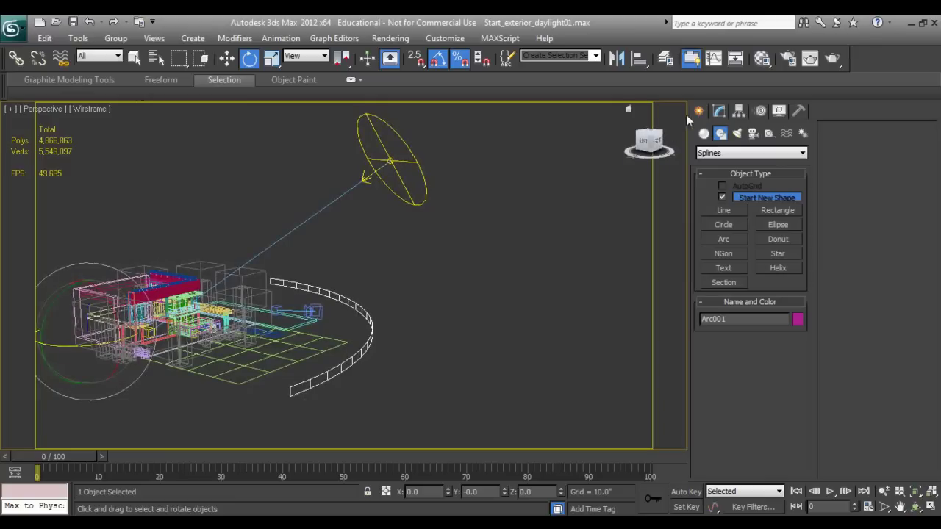
click(718, 111)
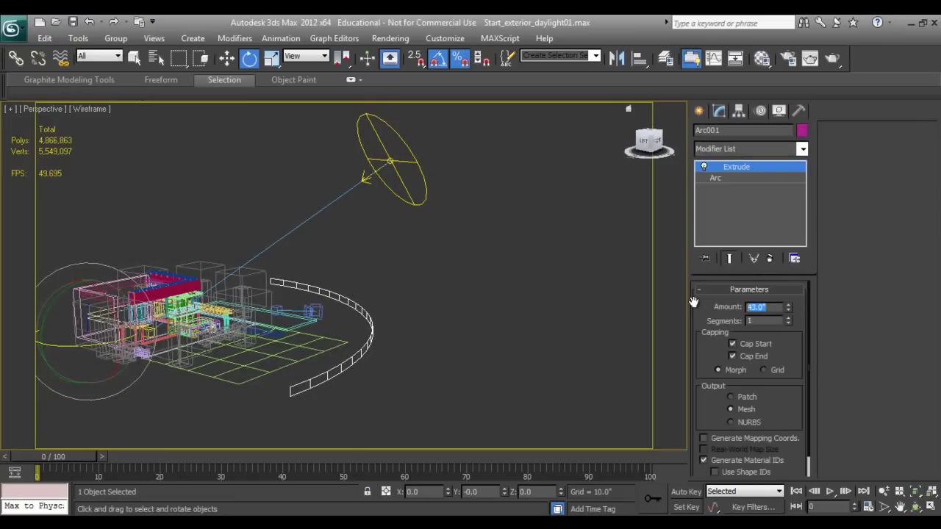
text(120)
key(Return)
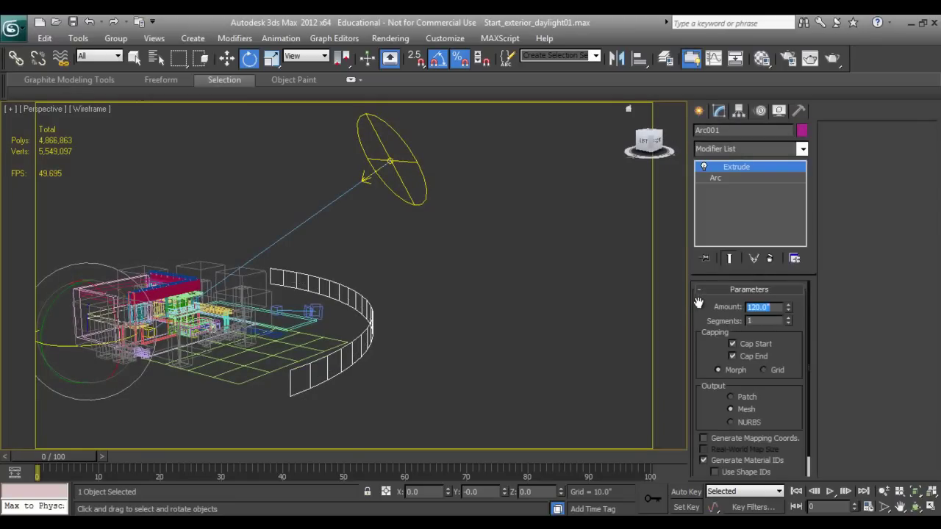
drag(790, 310, 759, 184)
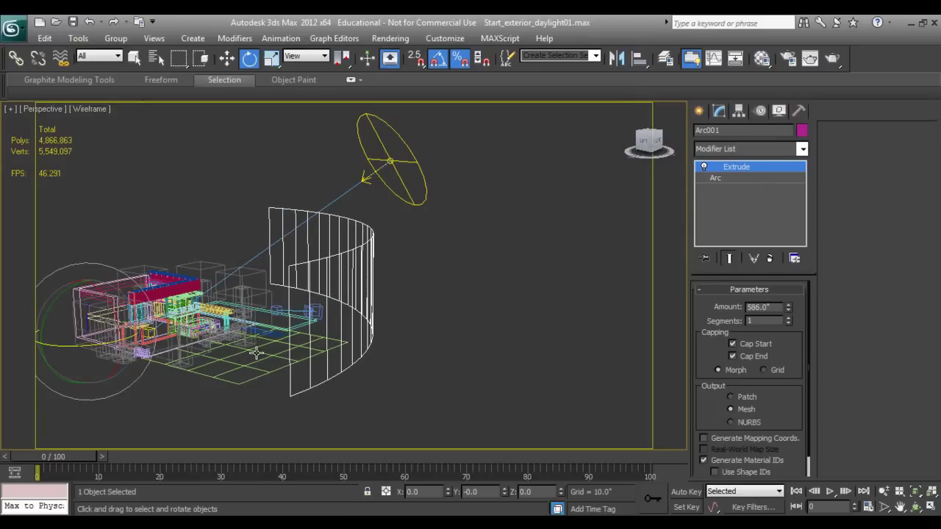
key(F3)
alt+middle_drag(275, 329, 332, 295)
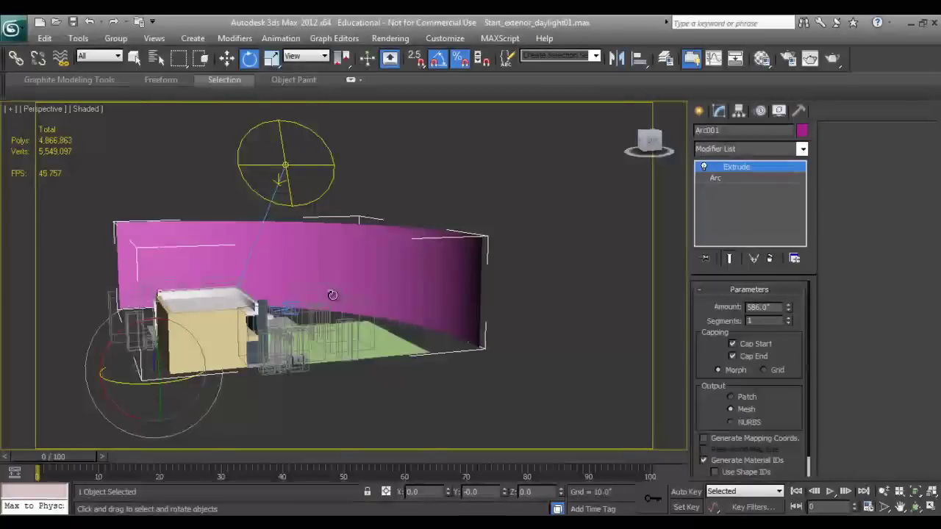
Step: Change the type of the material "20 - Default" to VRayMtl
right_click(398, 254)
click(419, 269)
key(m)
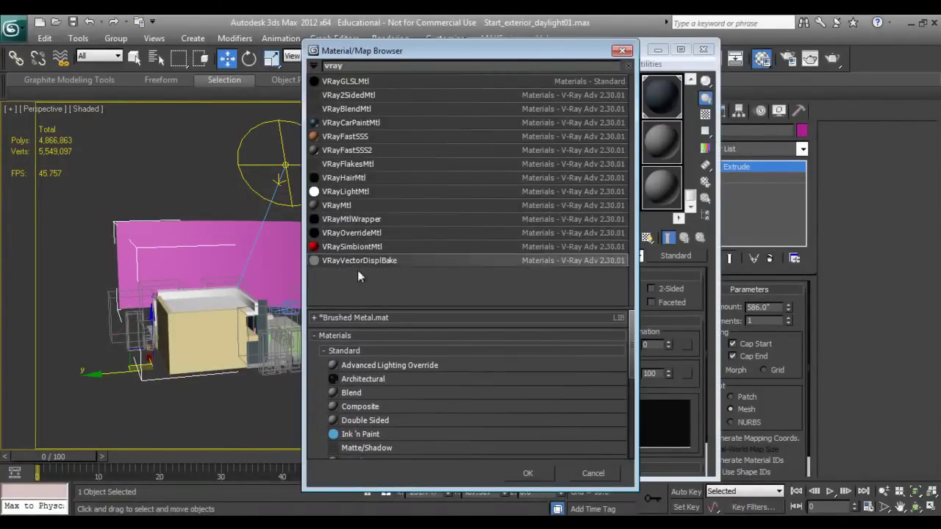
double_click(336, 206)
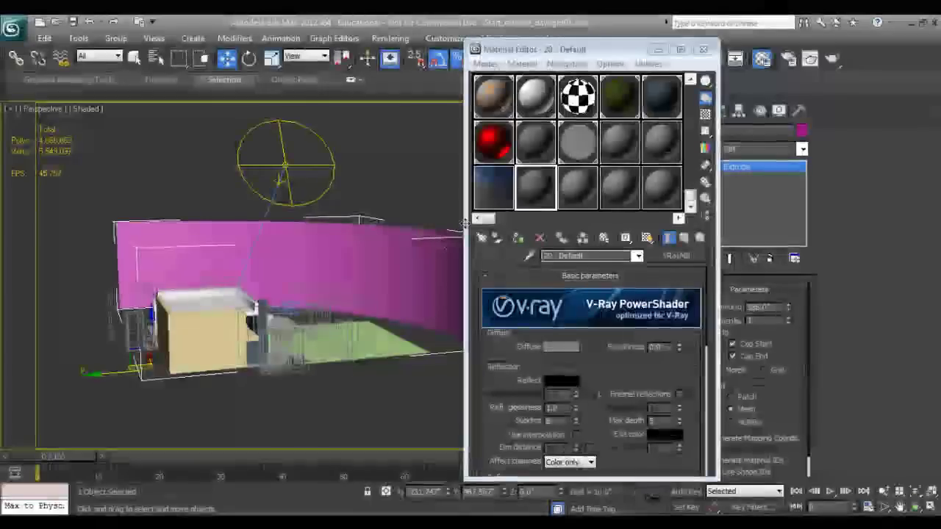
Step: Load sky blue.JPG as the material's diffuse bitmap and assign the material to the extruded arc with its map shown in the viewport
click(591, 346)
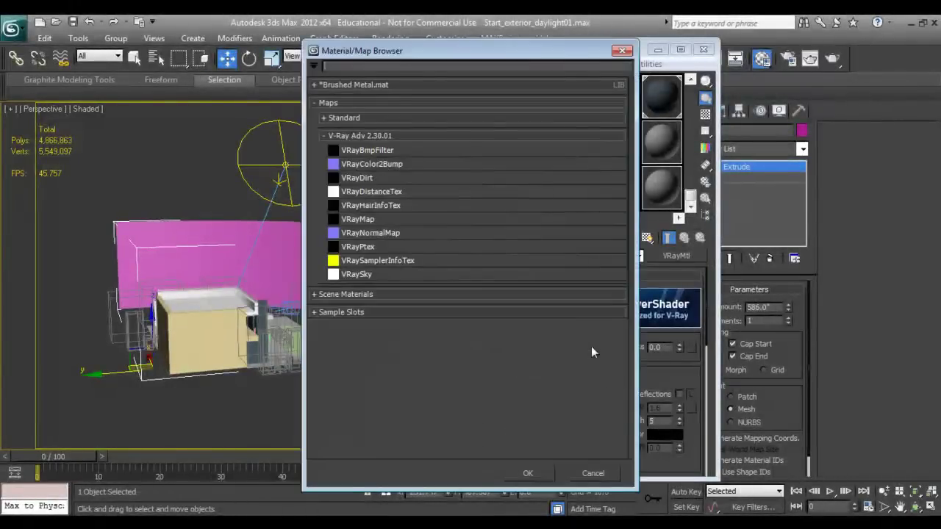
click(339, 117)
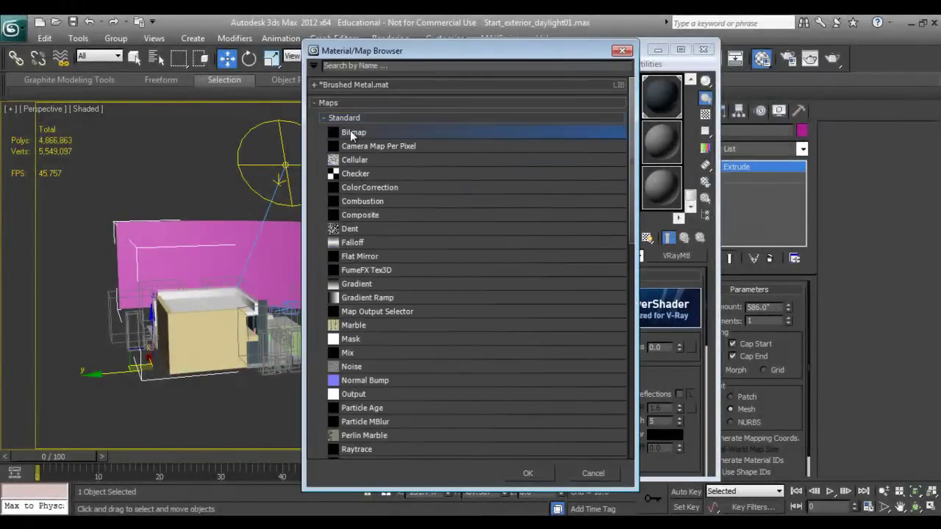
double_click(346, 133)
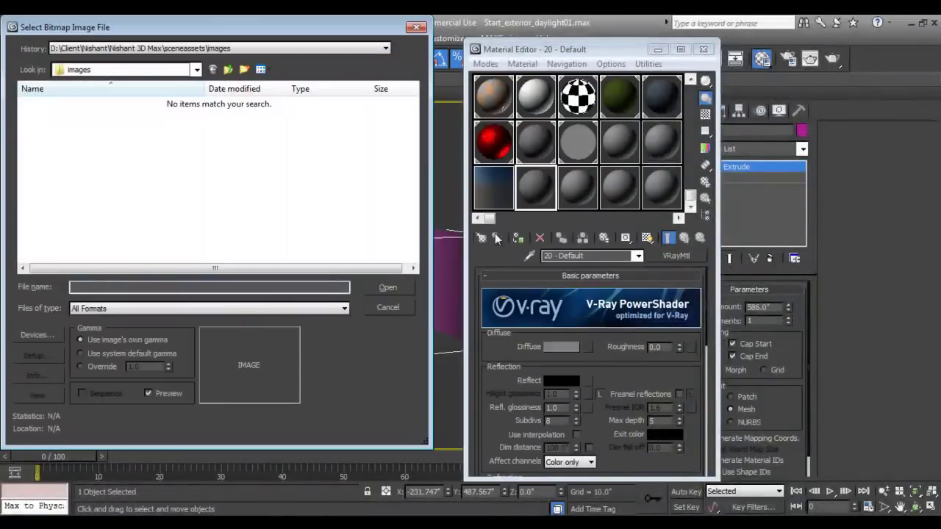
click(116, 70)
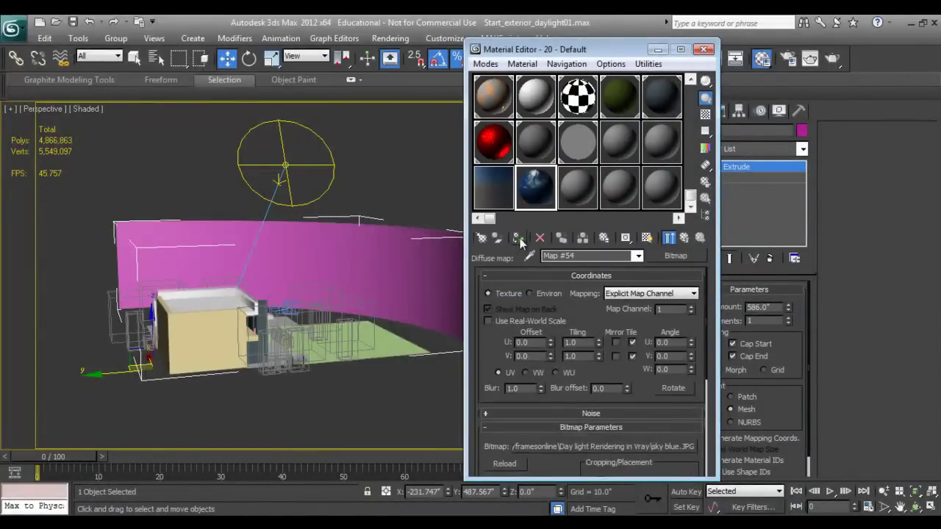
click(517, 238)
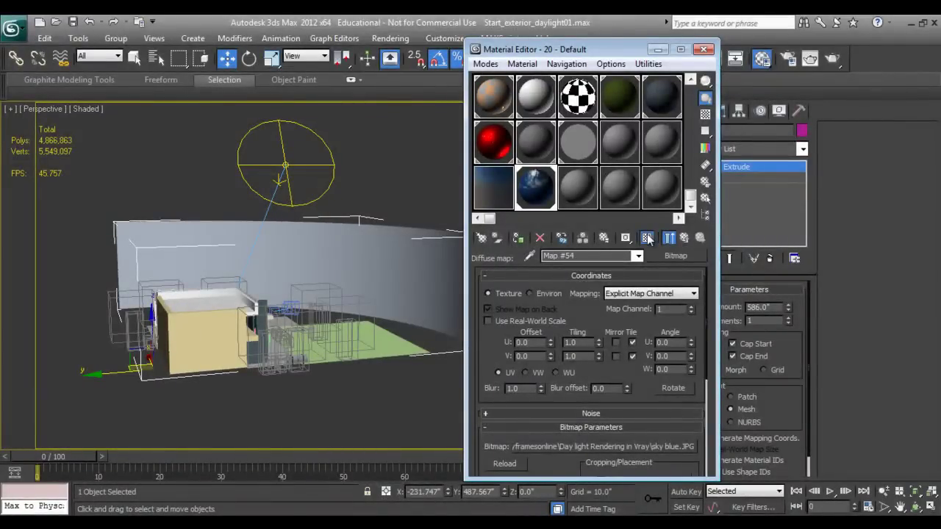
click(702, 49)
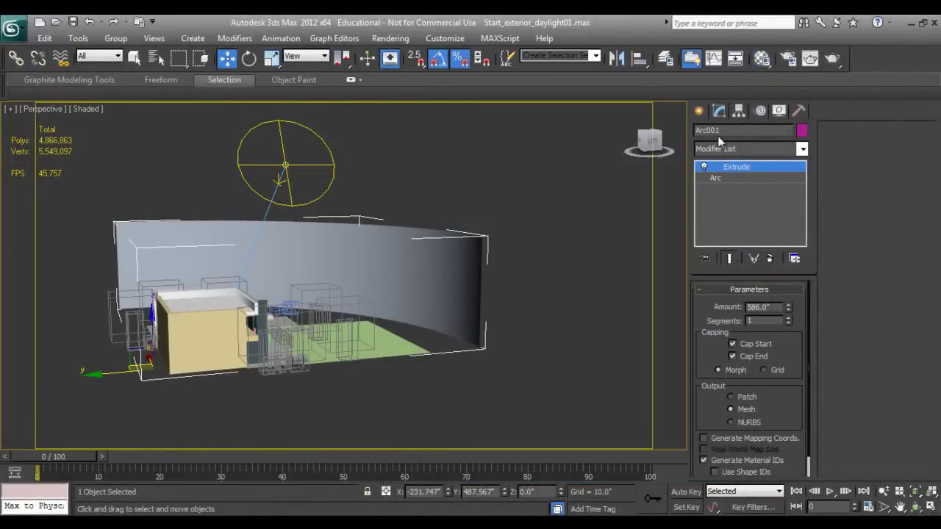
Step: Add a UVW Map modifier to the extruded arc
click(732, 150)
key(u)
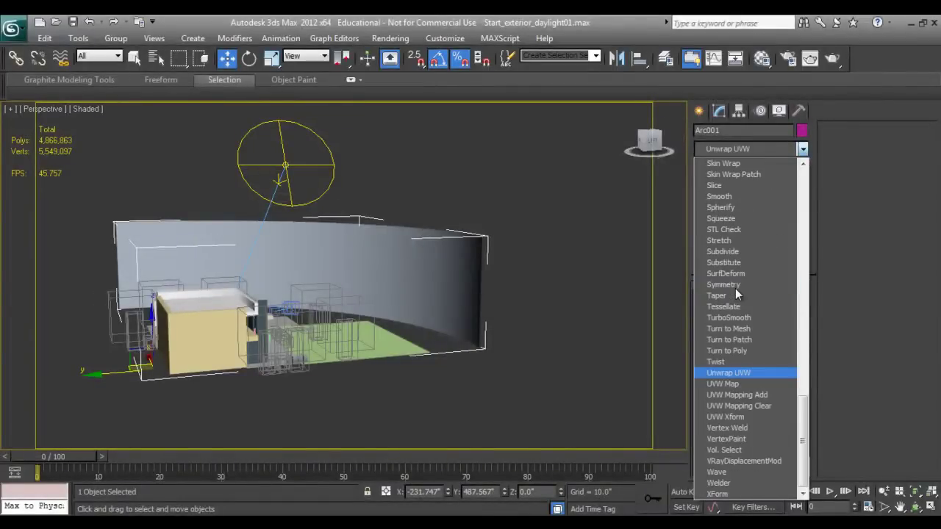
key(Down)
key(Return)
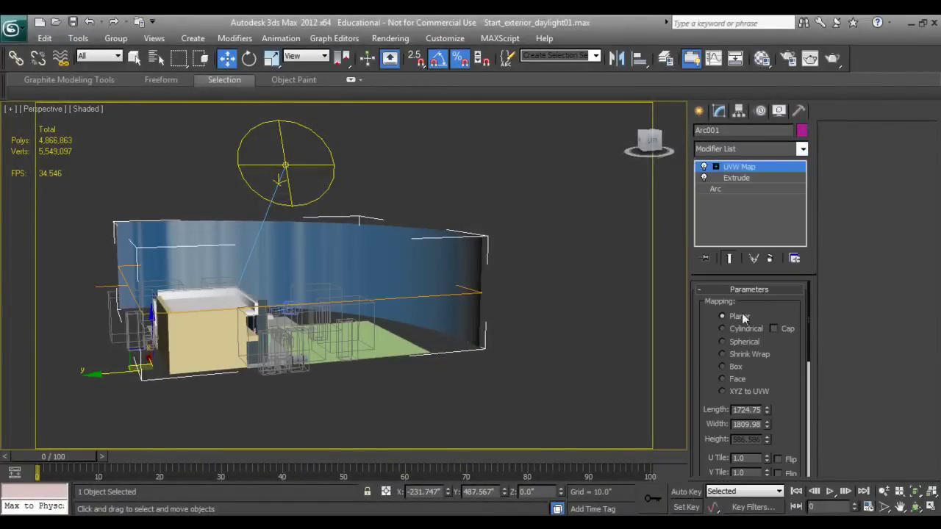
Step: Try Box mapping with a different mapping height on the arc wall and return to Planar mapping
click(723, 367)
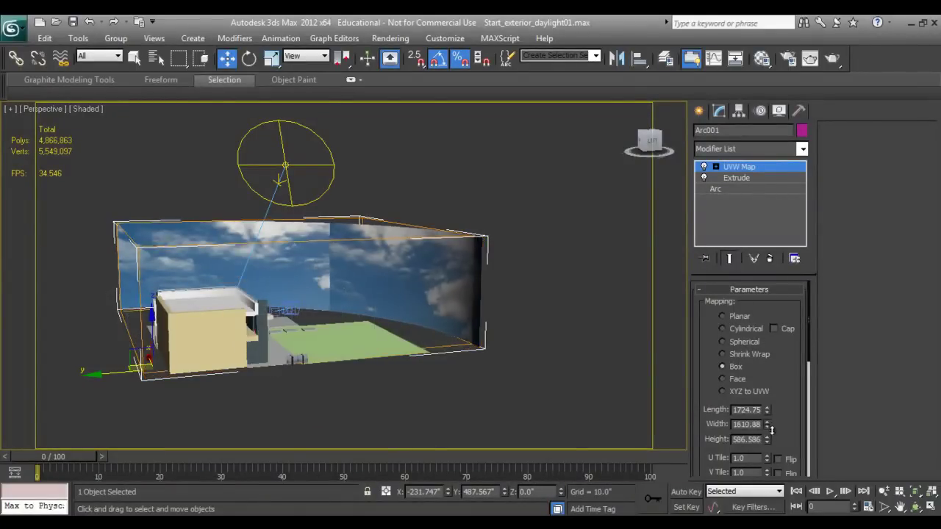
drag(767, 440, 748, 103)
right_click(749, 102)
click(742, 317)
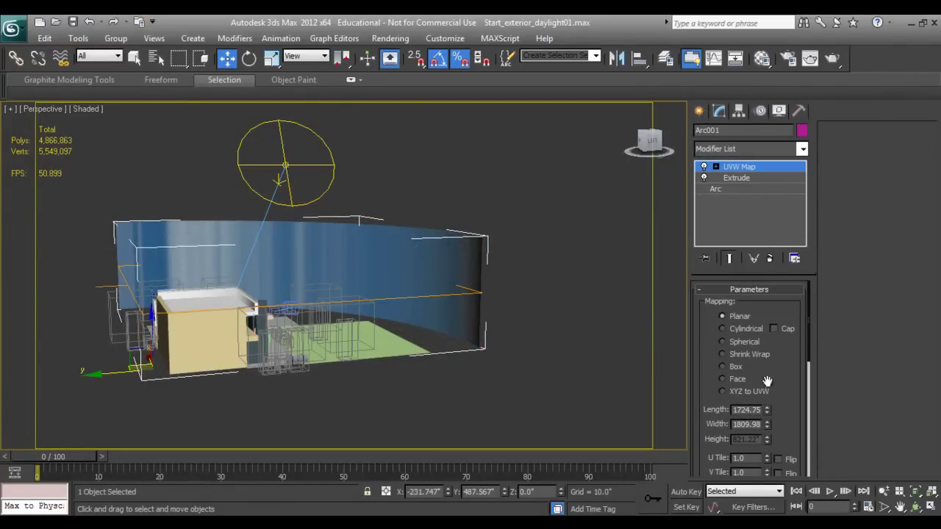
Step: Try adjusting the width and length of the planar mapping on the arc wall
drag(768, 425, 762, 485)
right_click(762, 485)
drag(767, 409, 767, 437)
right_click(768, 441)
Step: Rotate the UVW Map gizmo upright so the sky image projects onto the arc wall
click(715, 167)
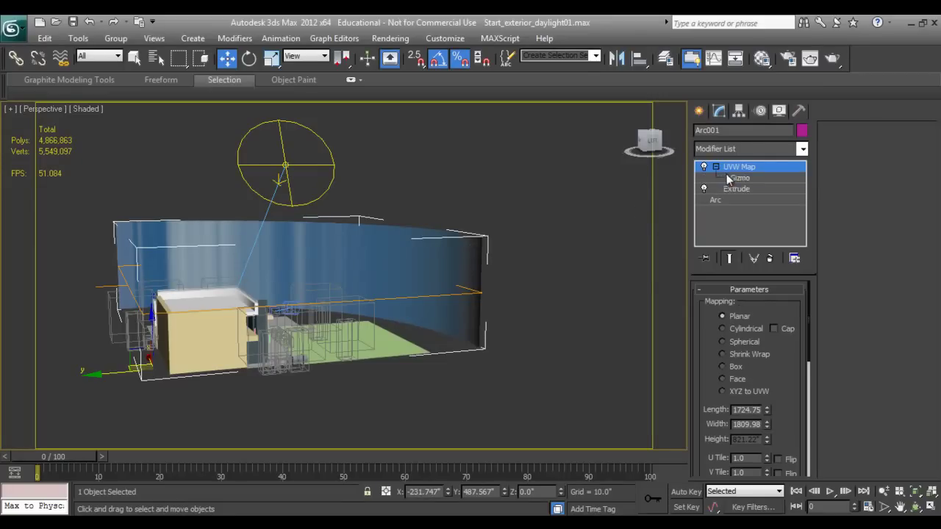
click(739, 178)
key(e)
drag(294, 265, 252, 318)
Step: Set the planar mapping width to about 1719 inches and shift the gizmo slightly along the Y axis
key(w)
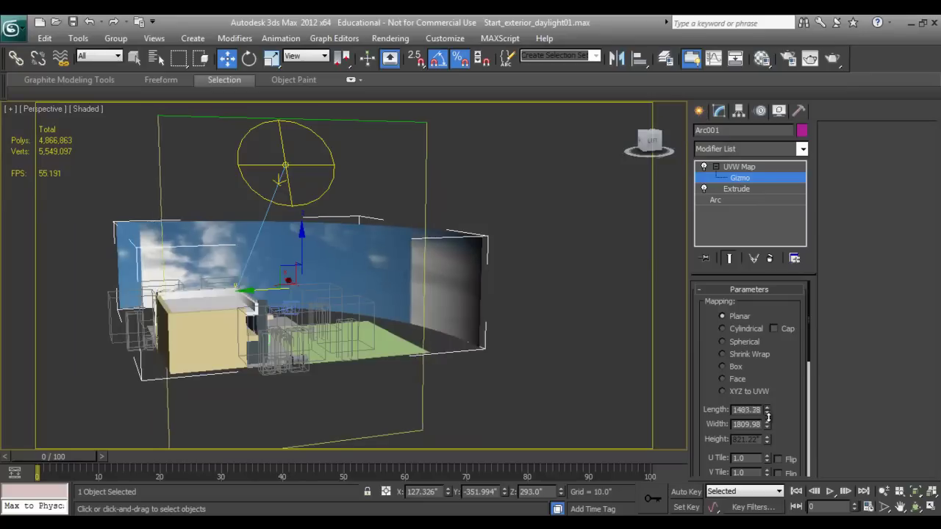
mouse_move(768, 430)
mouse_down()
mouse_move(766, 438)
mouse_move(766, 430)
mouse_up()
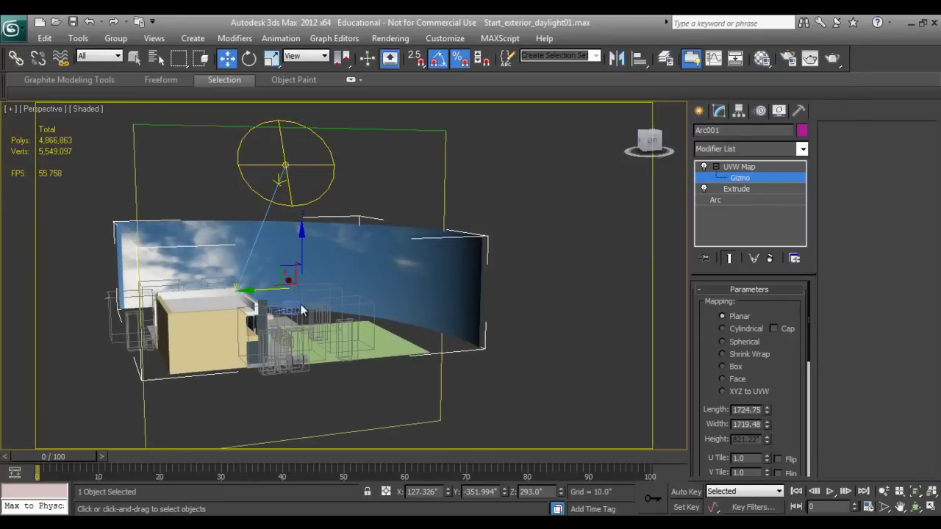
drag(251, 292, 247, 291)
Step: Rotate the mapping gizmo about the vertical axis and resize it to about 1363 inches long and 2768 inches wide
key(e)
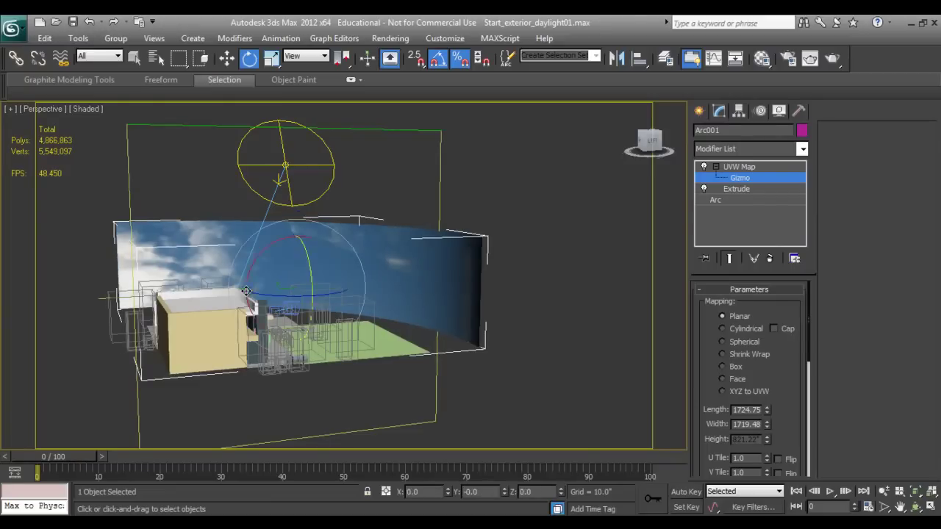
drag(267, 243, 352, 258)
drag(327, 295, 264, 298)
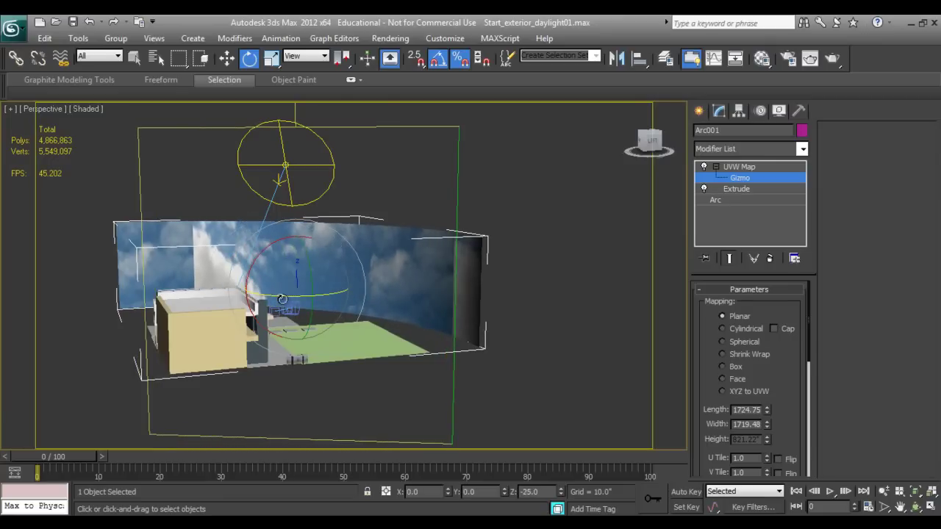
mouse_move(766, 410)
mouse_down()
mouse_move(763, 380)
mouse_move(765, 430)
mouse_move(765, 419)
mouse_up()
right_click(763, 396)
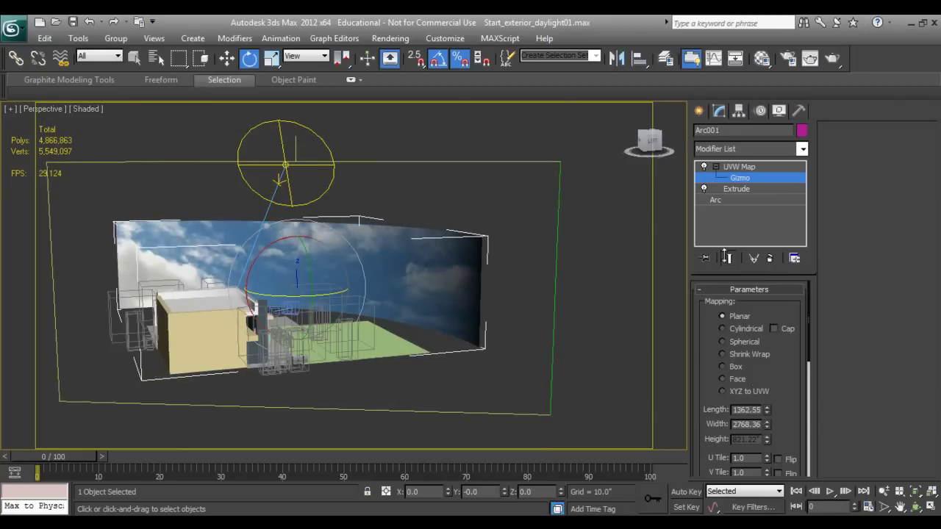
Step: Turn off Cast Shadows in the object properties of the sky arc
click(699, 111)
alt+middle_drag(448, 325, 275, 309)
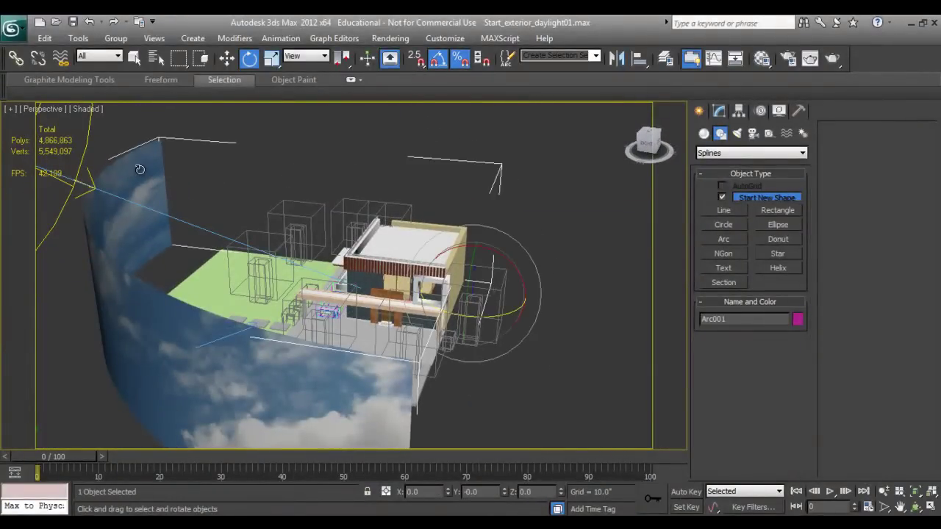
right_click(281, 166)
click(175, 248)
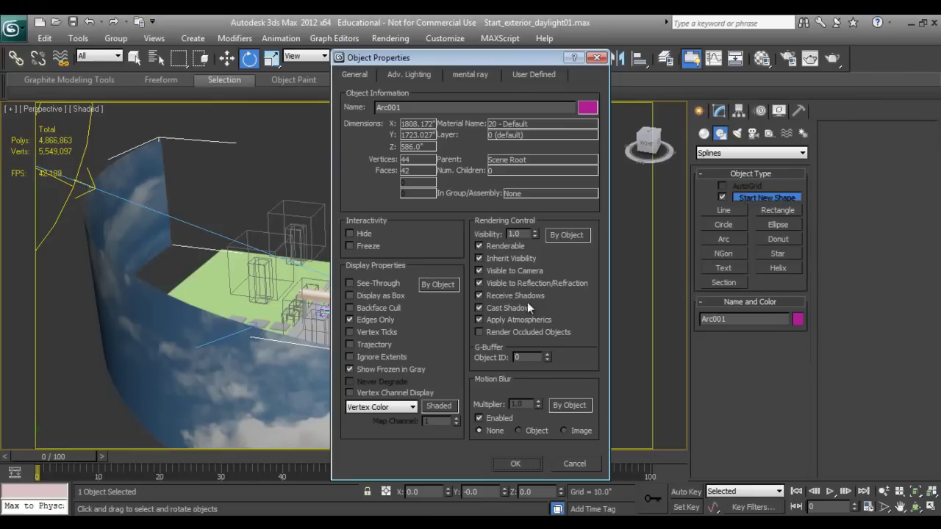
click(514, 306)
click(515, 463)
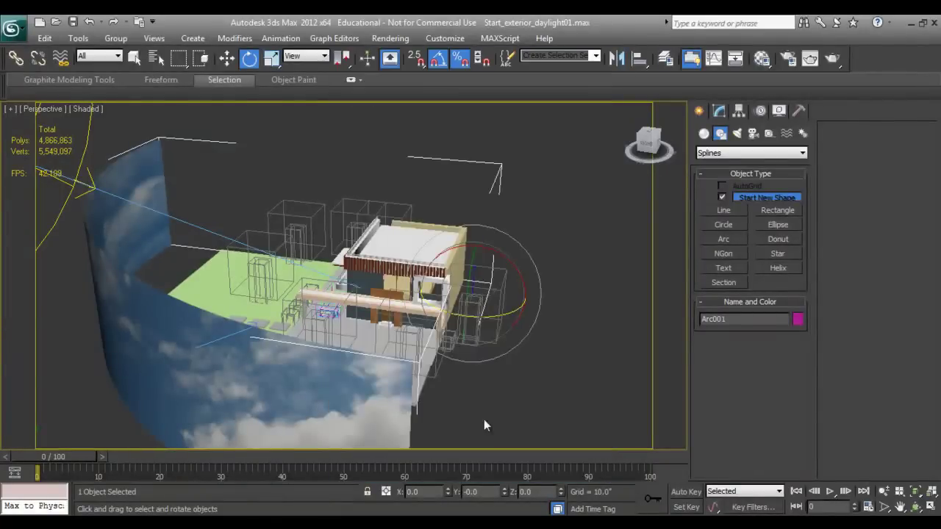
Step: Open the render setup and expose the V-Ray environment override settings
alt+middle_drag(244, 307, 389, 357)
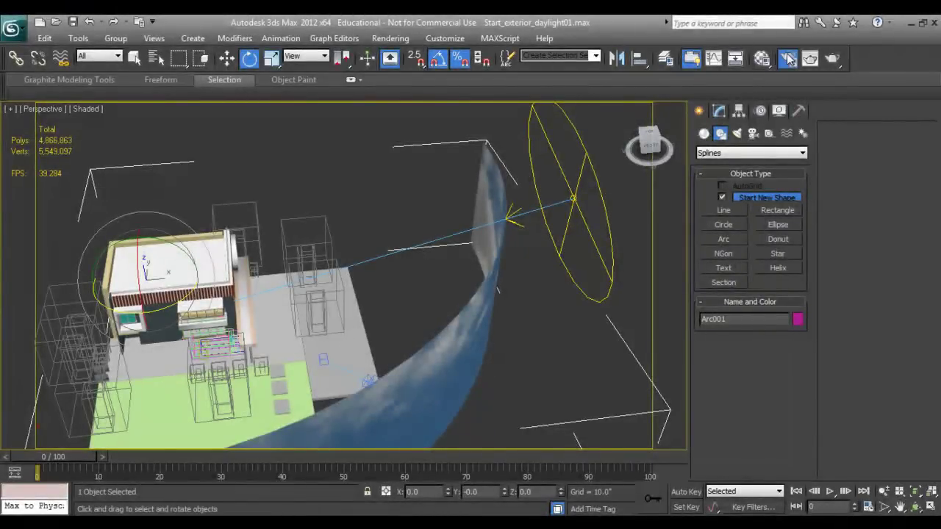
click(787, 59)
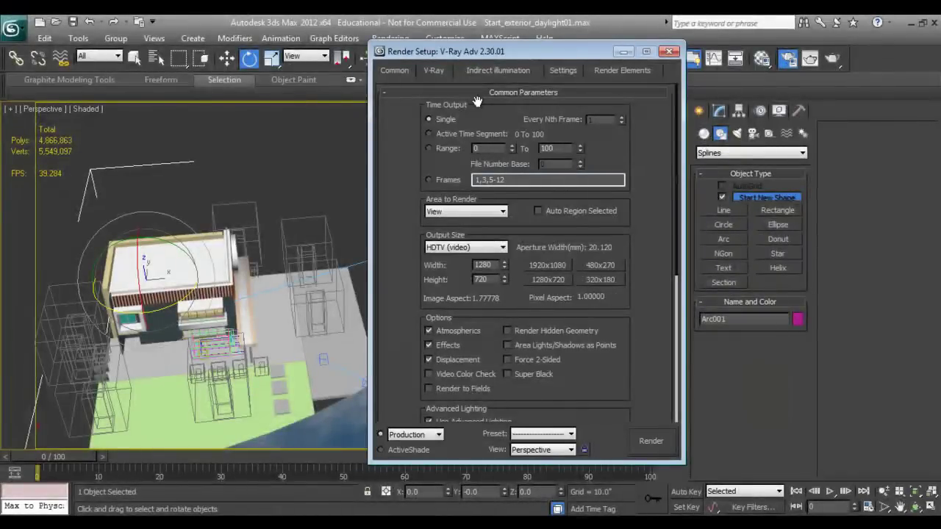
click(433, 70)
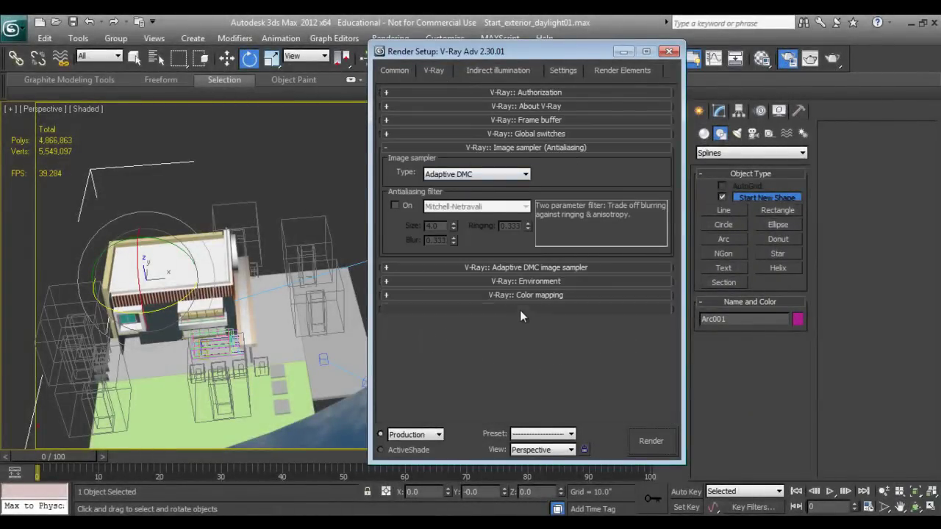
click(532, 282)
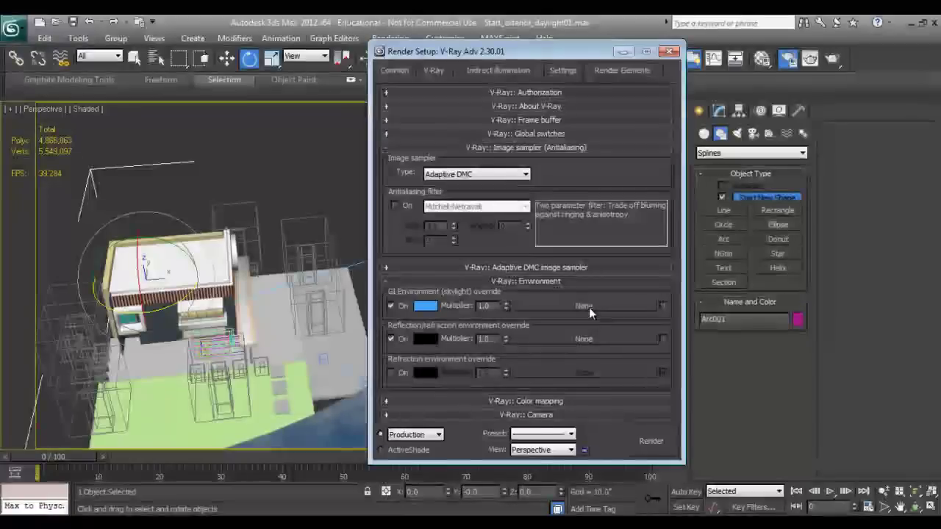
drag(512, 51, 546, 45)
click(610, 299)
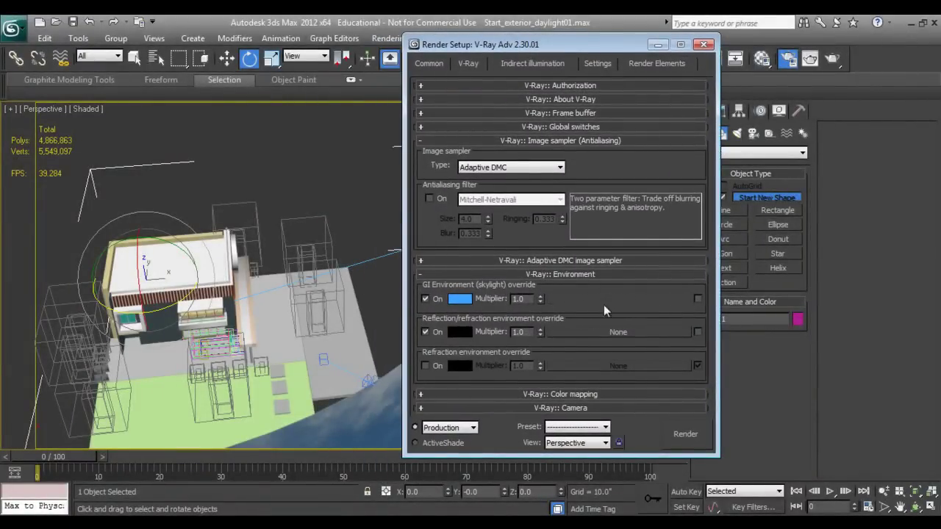
Step: Assign a VRayHDRI map to an empty slot in the Material Editor
key(w)
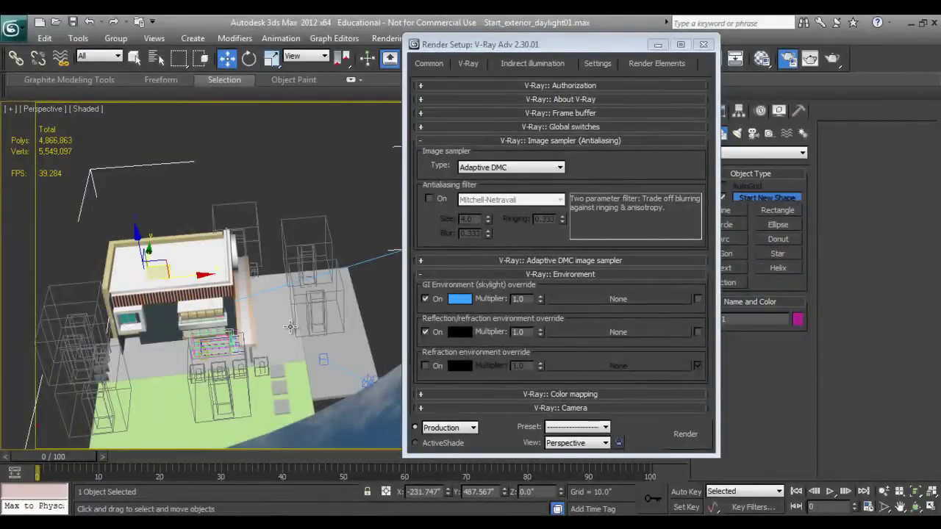
key(m)
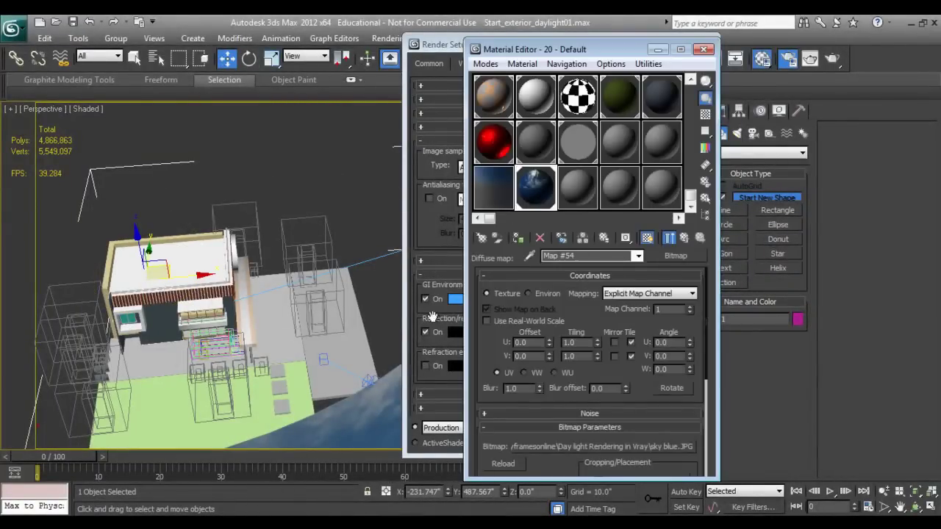
drag(527, 49, 155, 97)
click(206, 235)
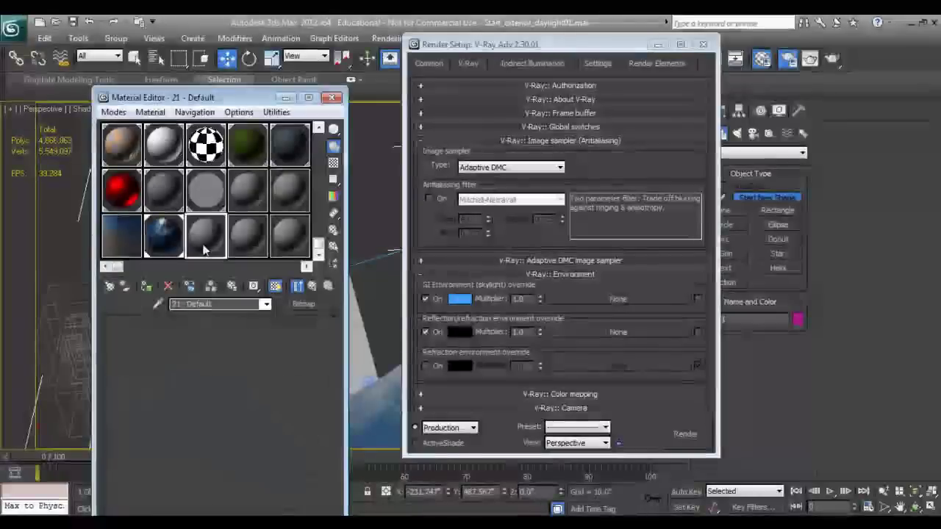
click(110, 287)
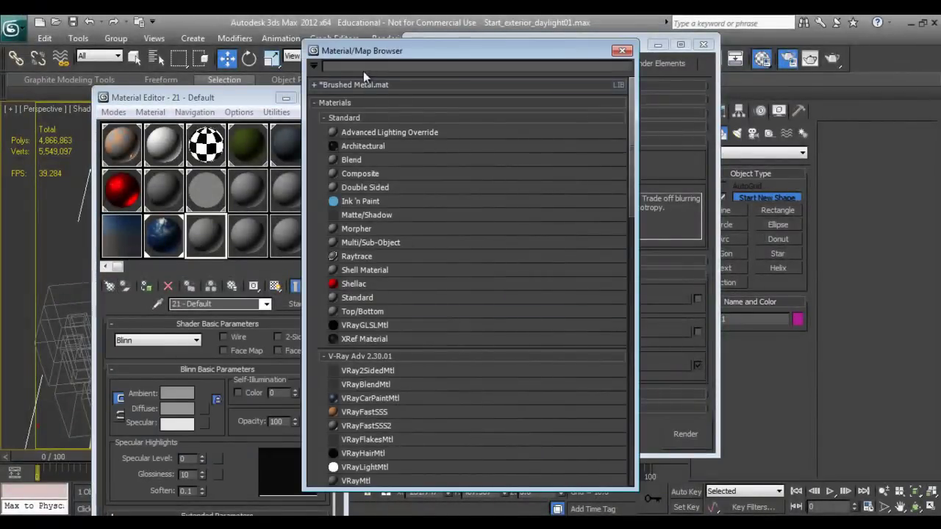
click(376, 269)
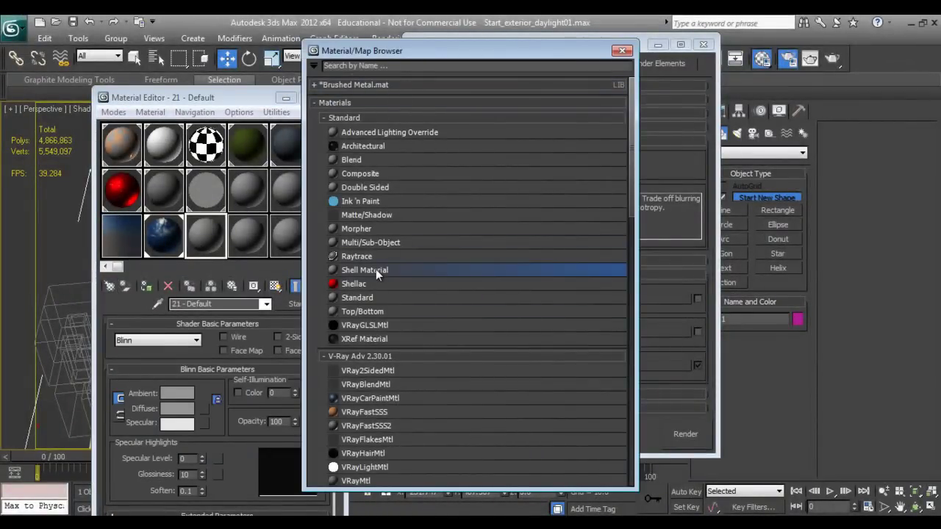
scroll(390, 360, down, 2)
scroll(391, 360, down, 10)
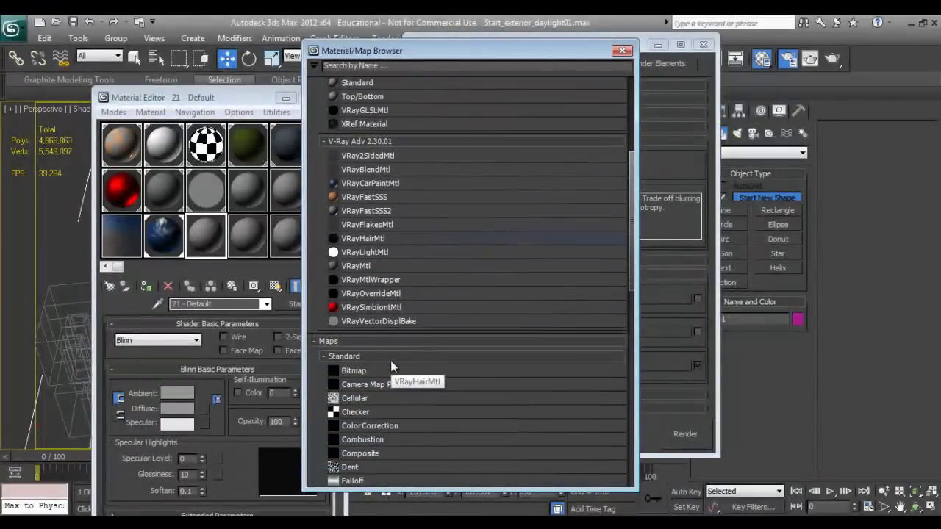
scroll(388, 363, down, 5)
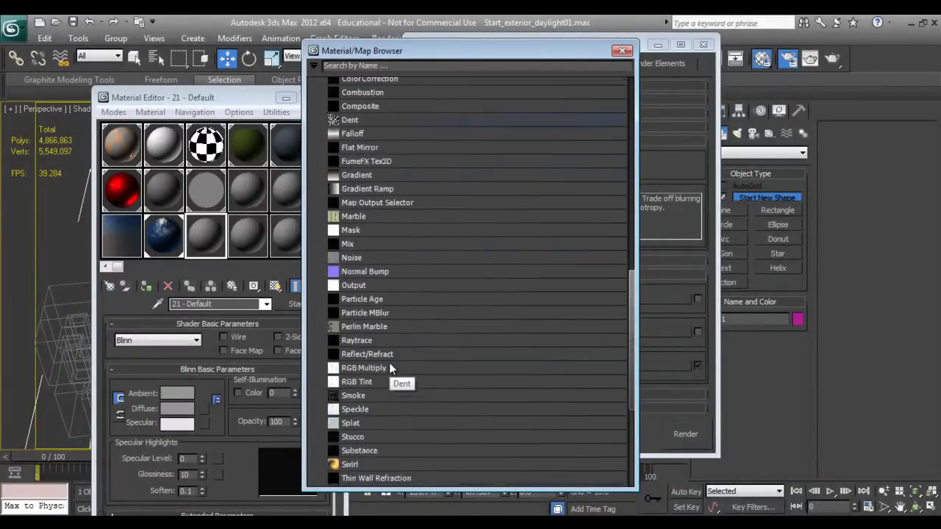
scroll(388, 363, down, 2)
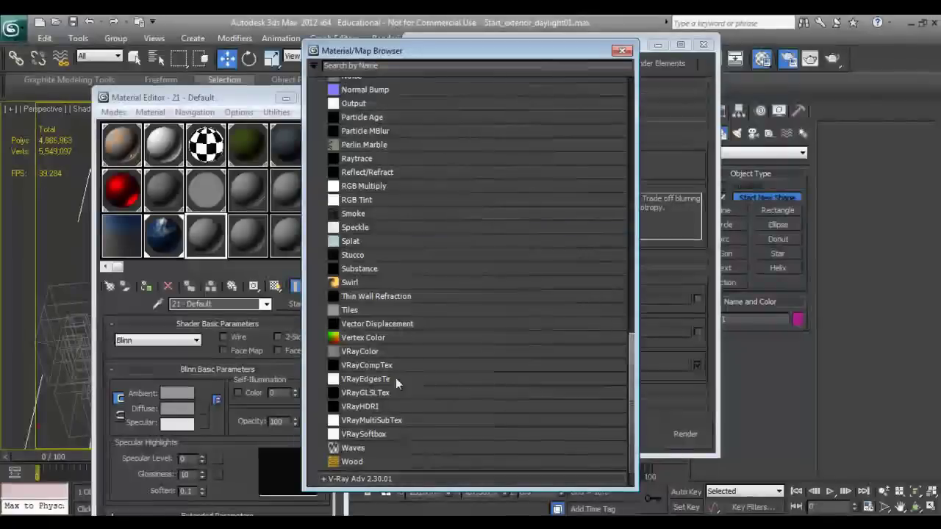
click(368, 407)
double_click(374, 405)
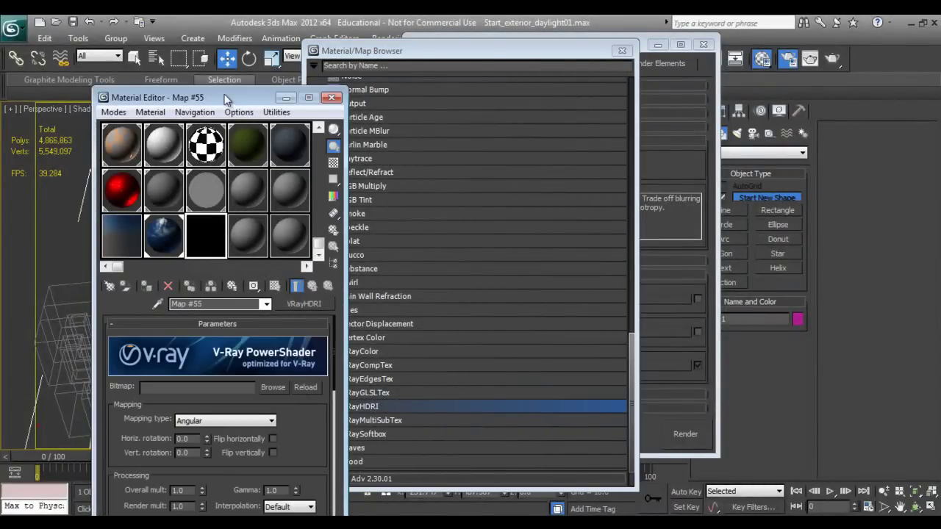
Step: Load VP_hdri_skydome_11.hdr into the VRayHDRI map and set its mapping type to Spherical
drag(231, 98, 371, 28)
click(412, 317)
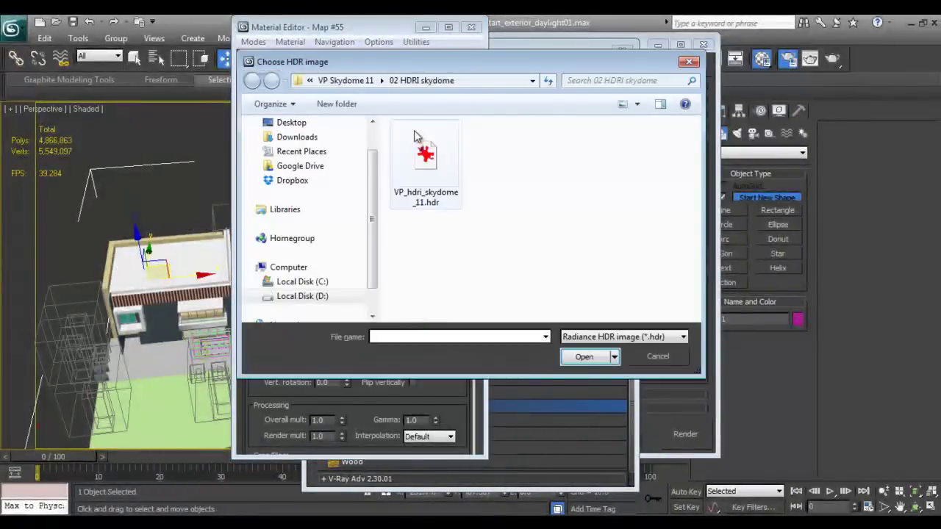
click(438, 163)
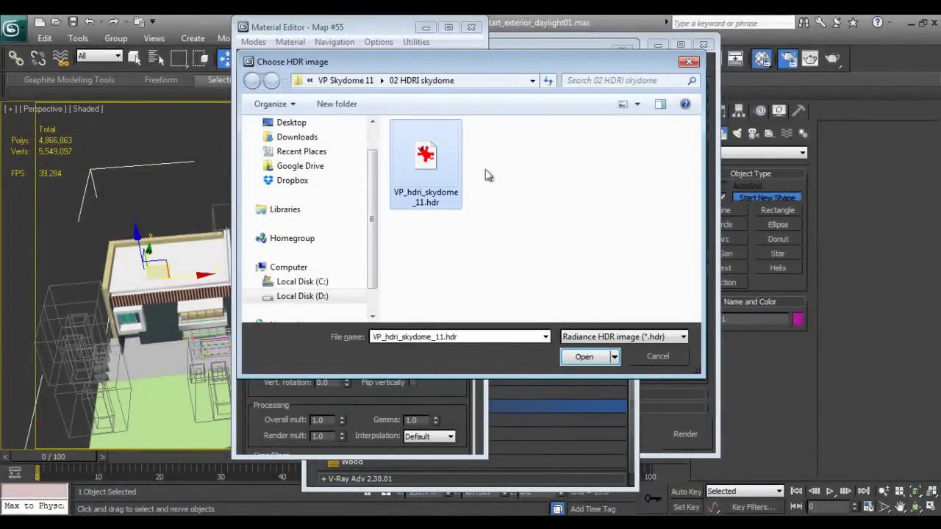
click(583, 356)
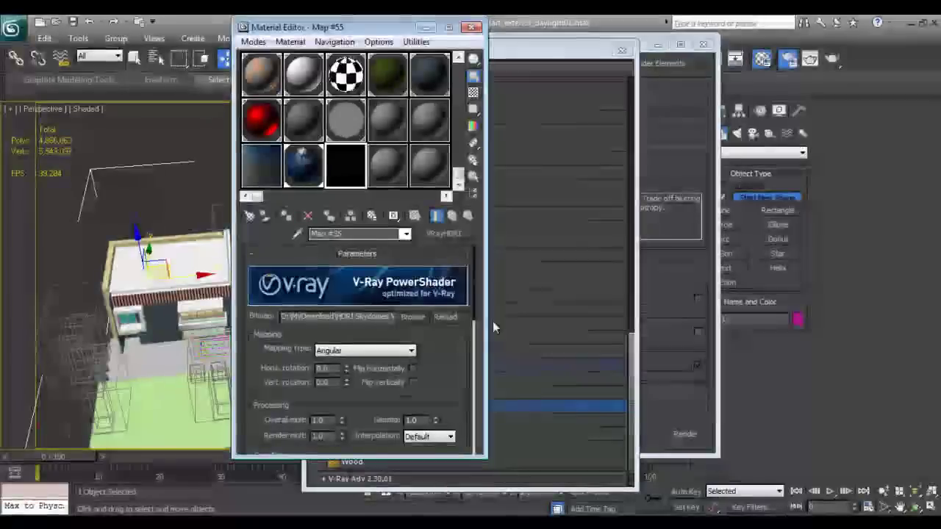
click(360, 350)
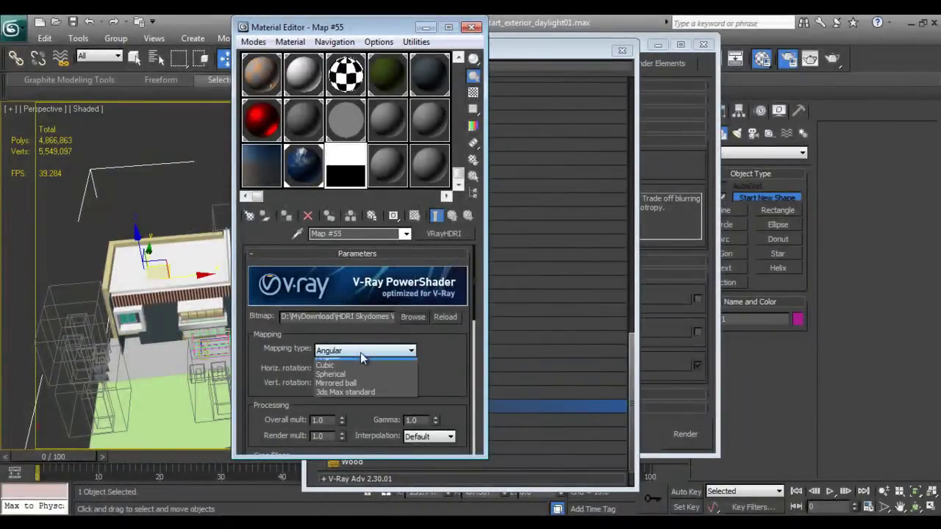
click(358, 381)
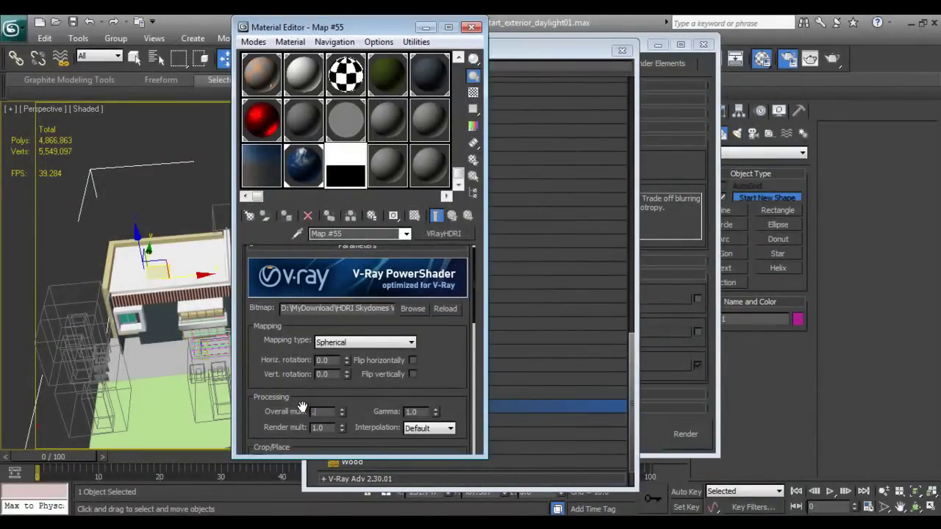
Step: Try overall multipliers of 0.1 and 0.01 and horizontal rotations of 20, 10 and 45 on the HDRI map
key(Return)
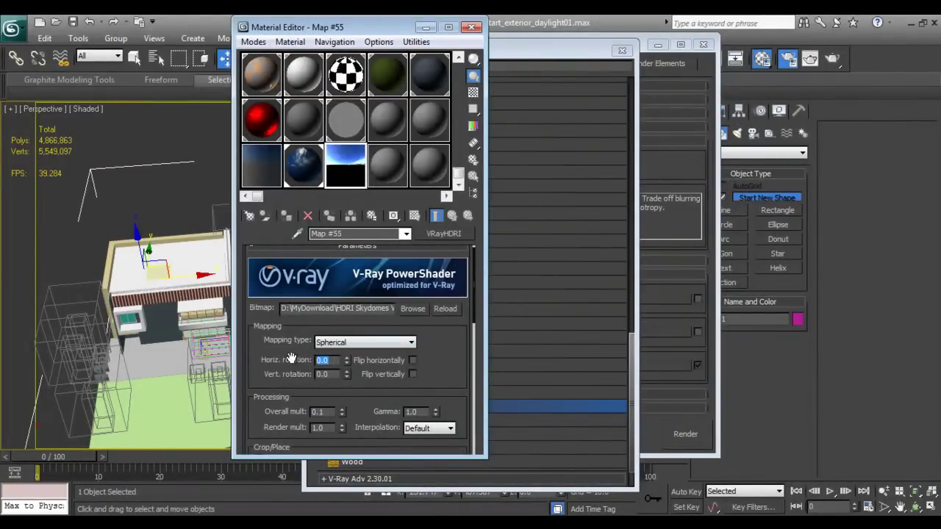
text(0)
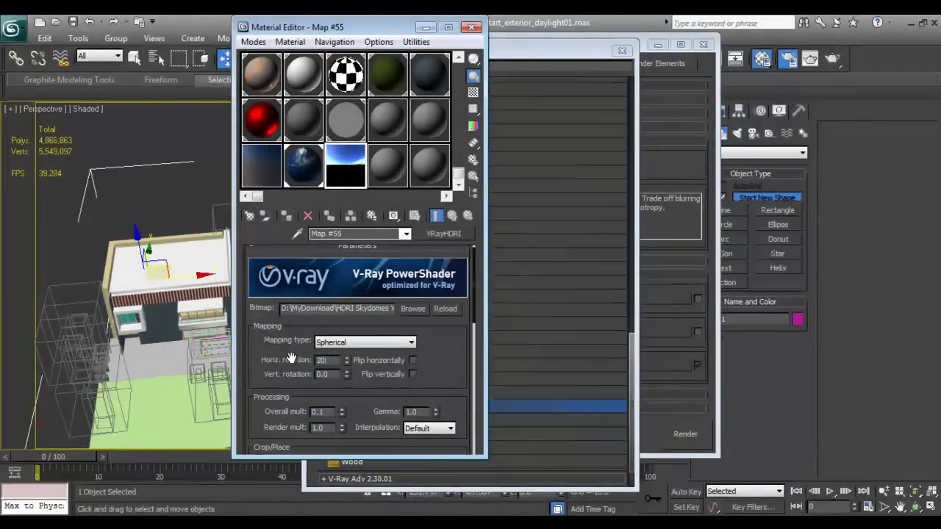
key(Return)
text(10)
key(Return)
text(45)
key(Return)
double_click(323, 413)
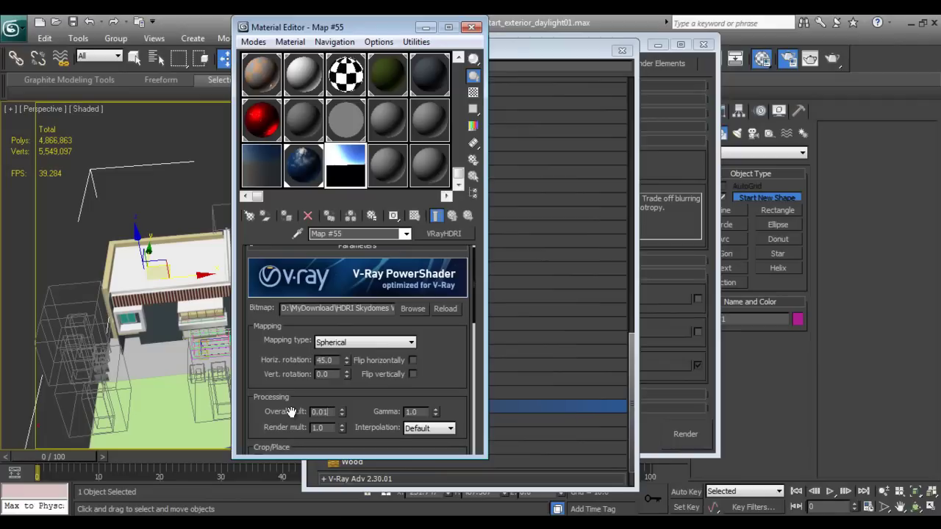
text(0.01)
key(Return)
Step: Try a horizontal rotation of 50 on the HDRI map and settle on 60
double_click(323, 361)
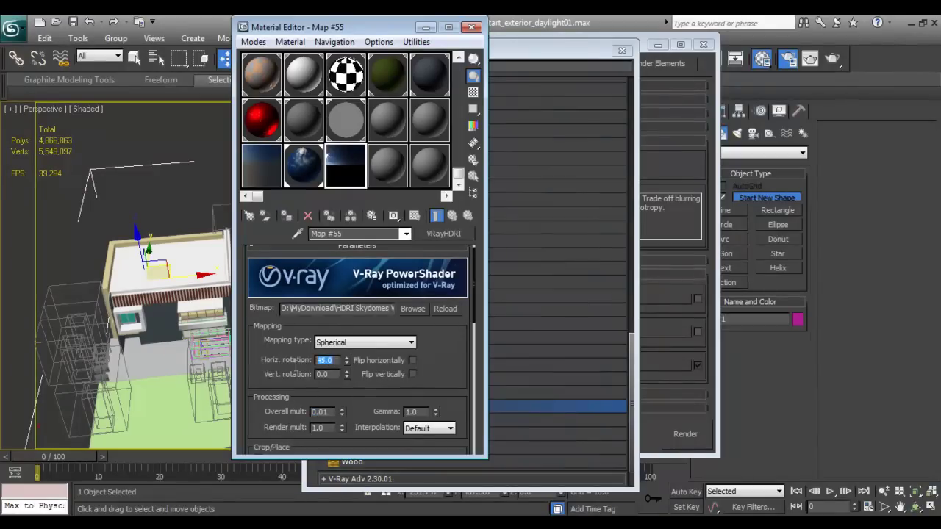
text(50)
key(Return)
text(60)
key(Return)
Step: Fine-tune the HDRI map's overall multiplier, trying 0.08 and 0.05 and settling on 0.021
double_click(320, 412)
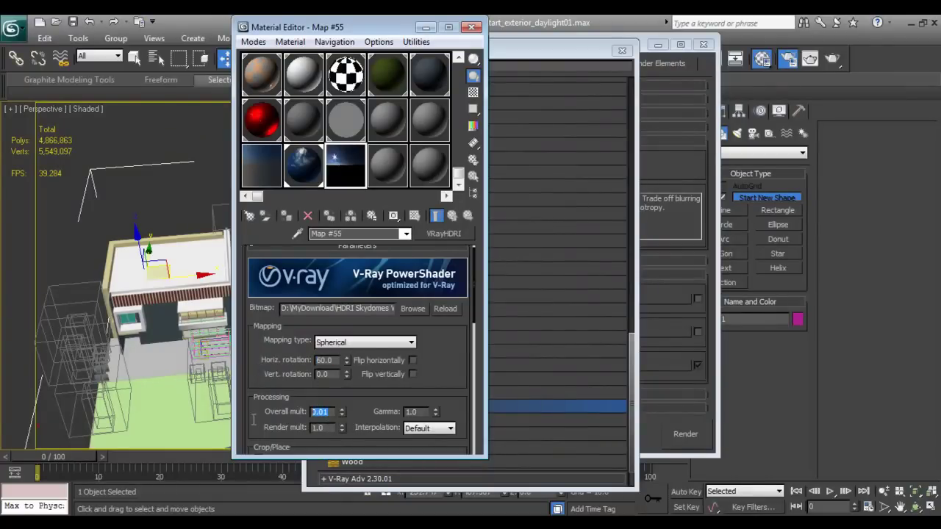
text(0.08)
key(Return)
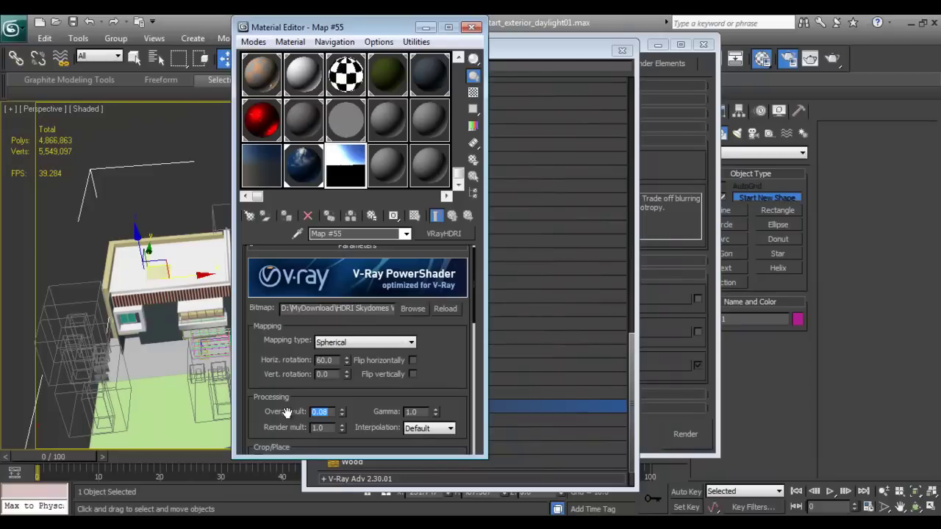
text(0.05)
key(Return)
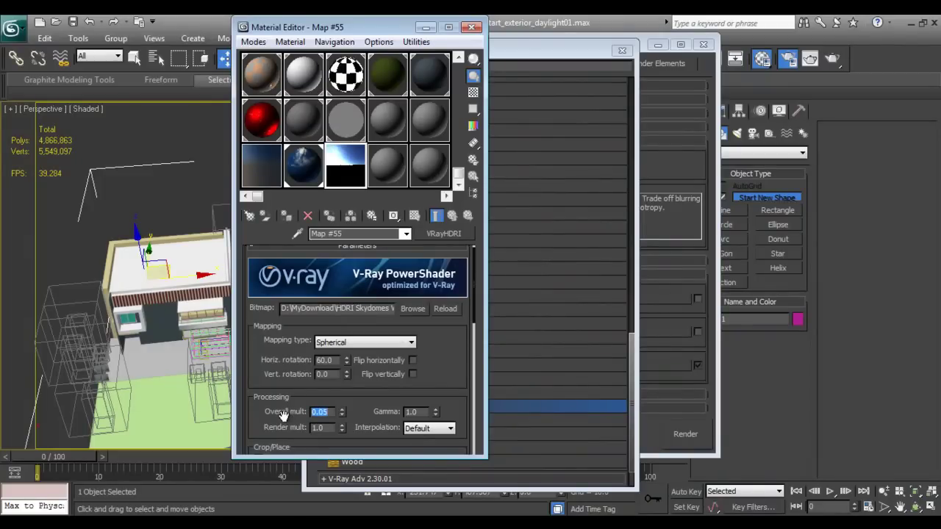
click(332, 411)
click(322, 412)
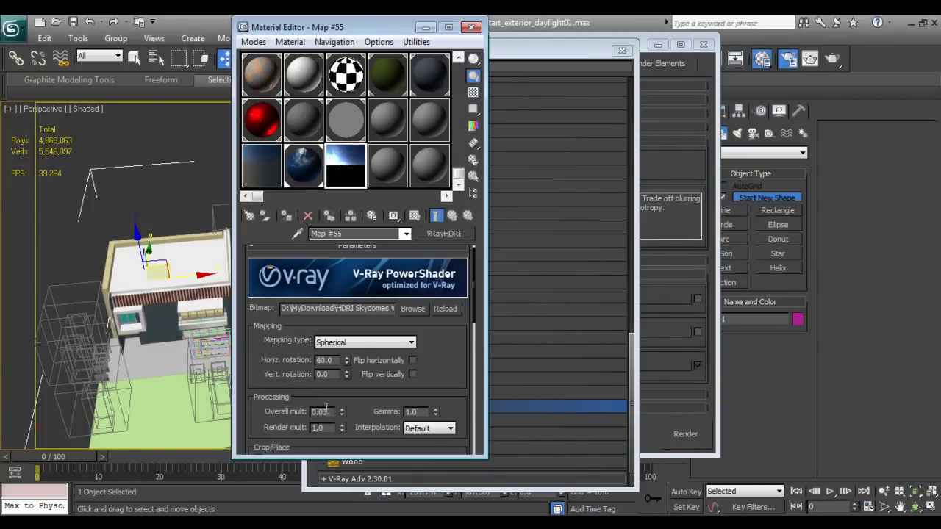
text(21)
key(Return)
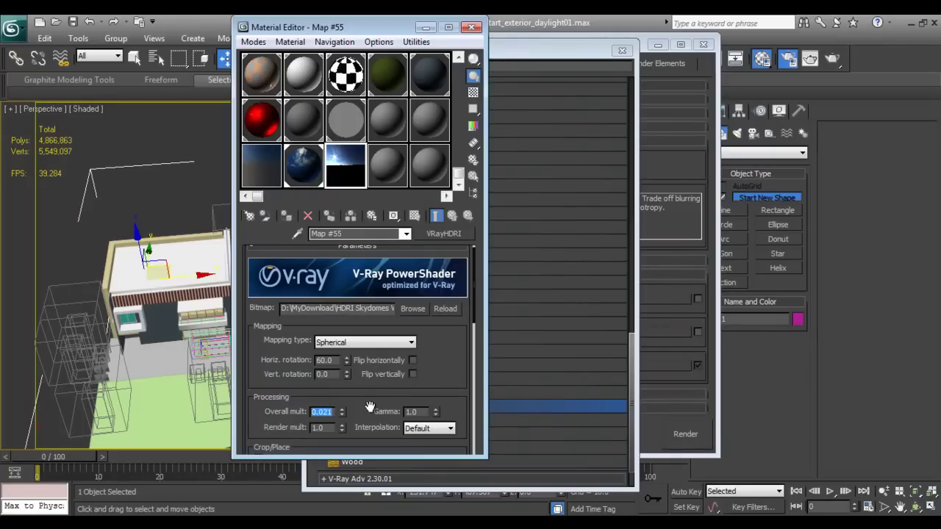
Step: Assign the VRayHDRI map as an instance to the GI skylight and reflection/refraction environment overrides, and close the open dialogs
drag(327, 28, 212, 57)
click(621, 50)
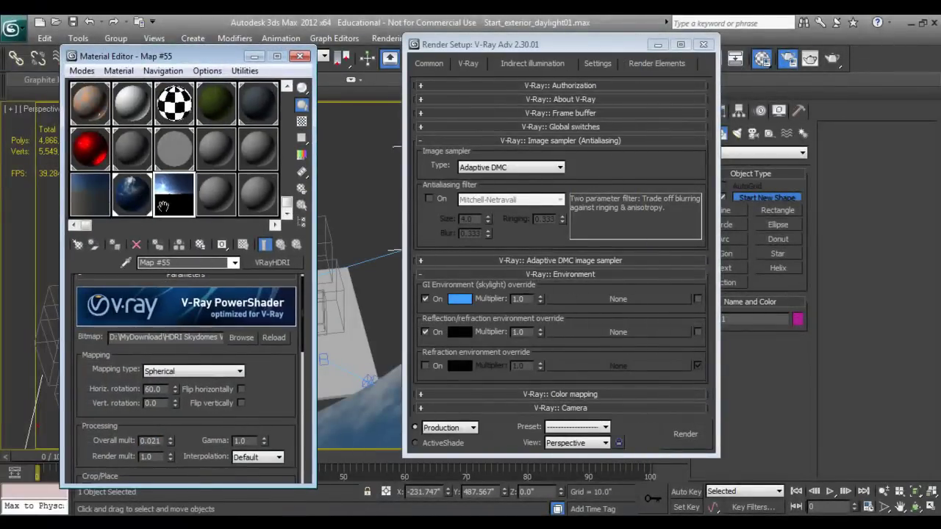
drag(230, 208, 602, 299)
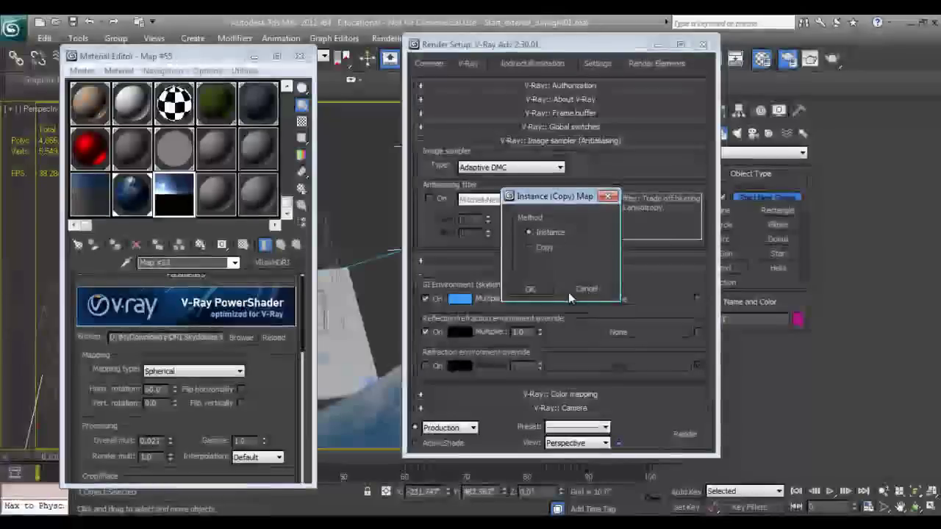
click(530, 291)
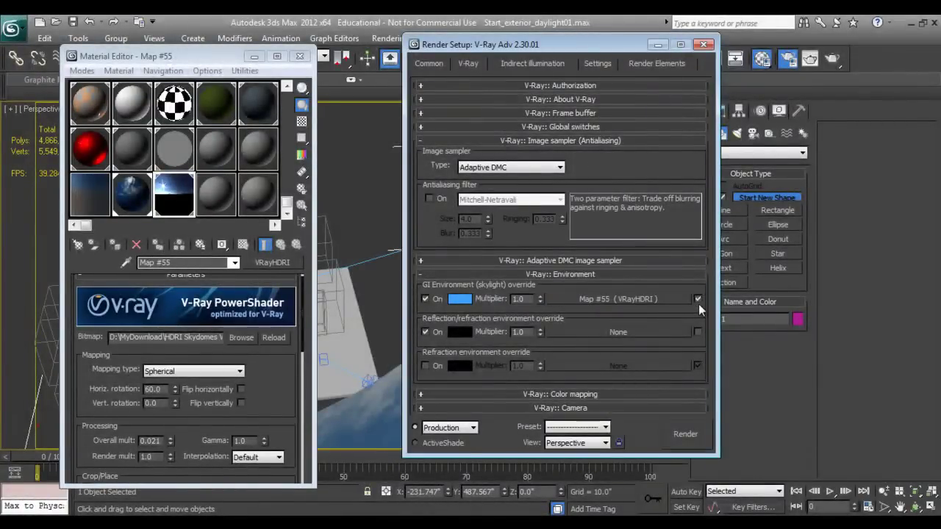
drag(165, 204, 618, 331)
click(524, 291)
click(703, 44)
click(299, 58)
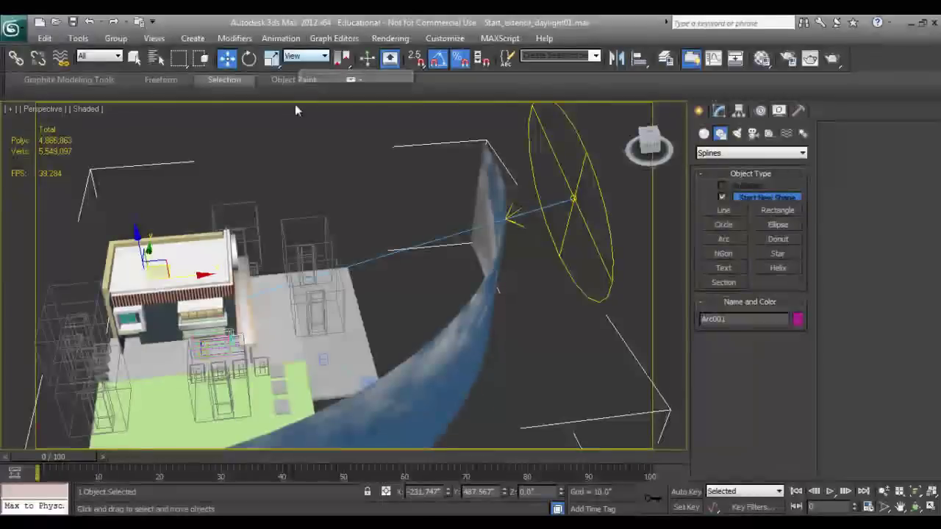
Step: Switch the perspective viewport to the VRayPhysicalCamera001 view
right_click(295, 314)
click(312, 322)
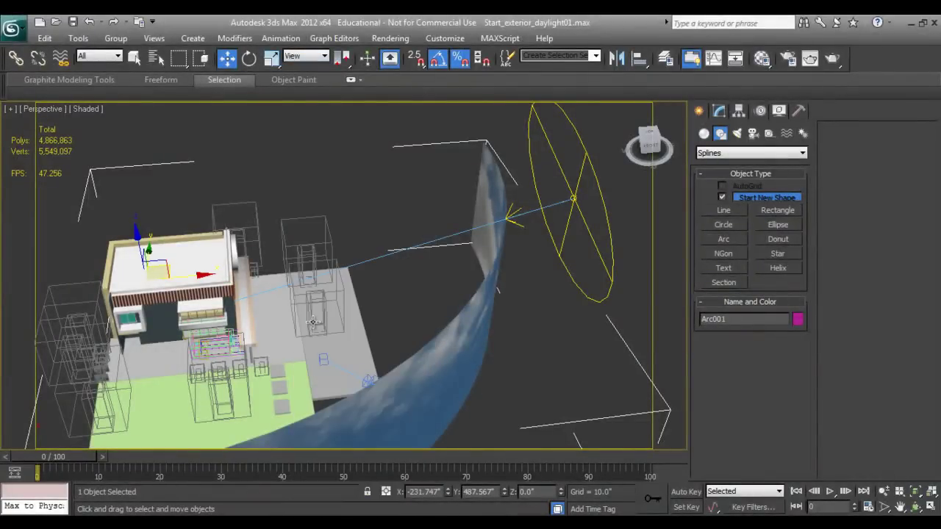
key(c)
click(438, 182)
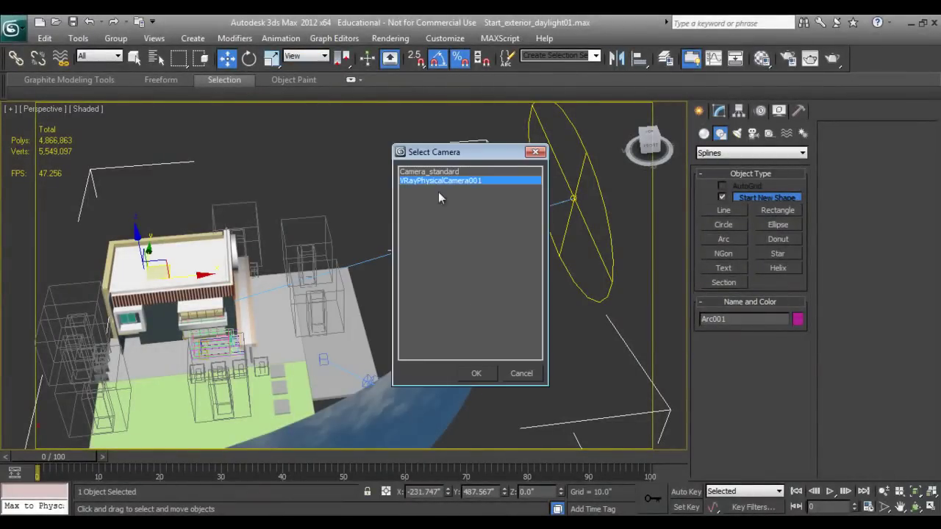
click(475, 375)
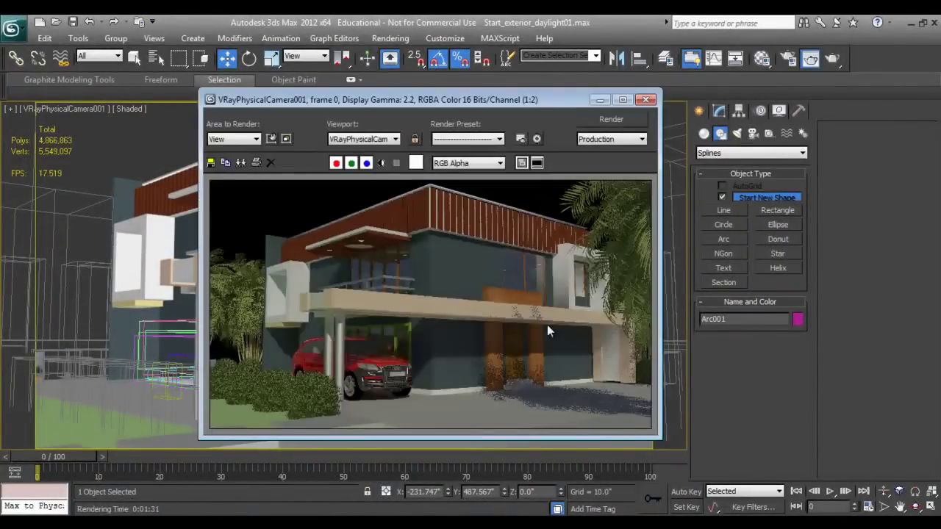
Step: Move the finished camera render aside to examine its lighting and shadows, and minimize the render window
drag(425, 103, 405, 87)
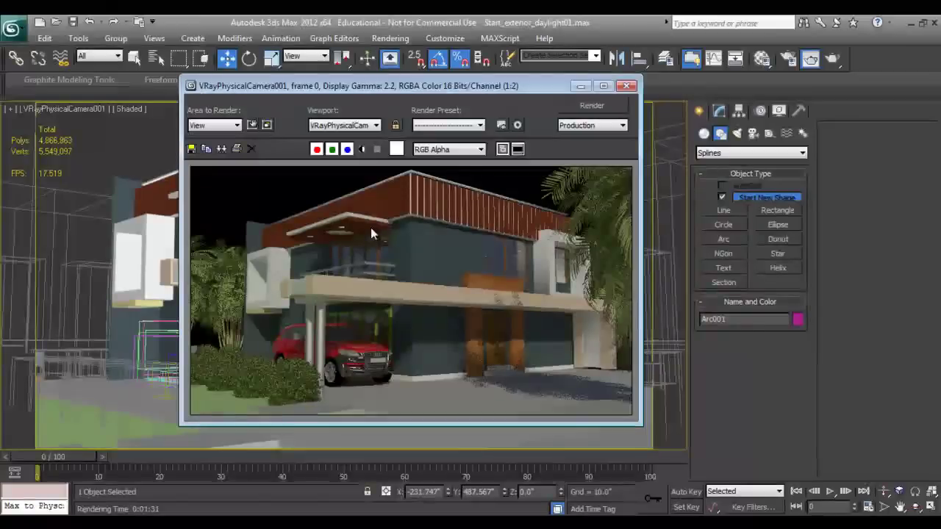
drag(425, 88, 248, 123)
right_click(515, 250)
key(Escape)
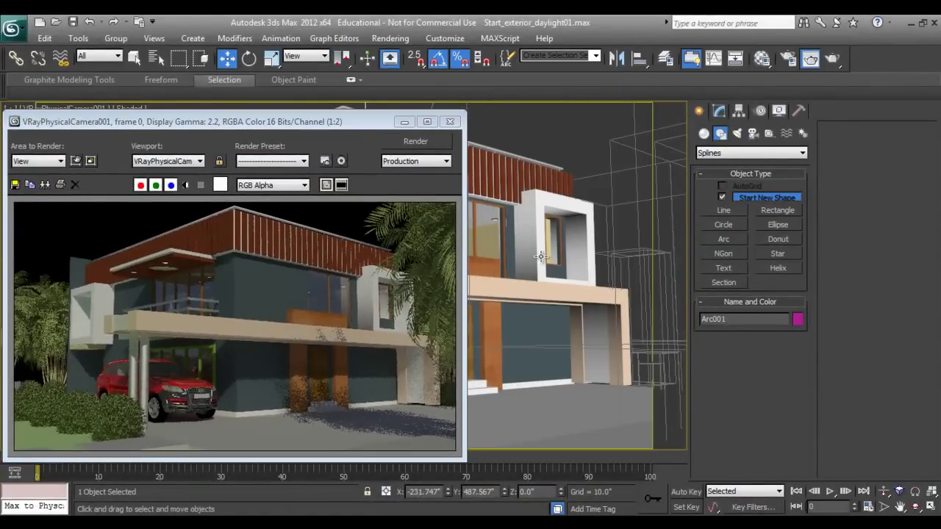
click(405, 121)
right_click(507, 240)
key(Escape)
Step: Try overall multipliers of 0.05 and 0.1 on the VRayHDRI map in the Material Editor
key(m)
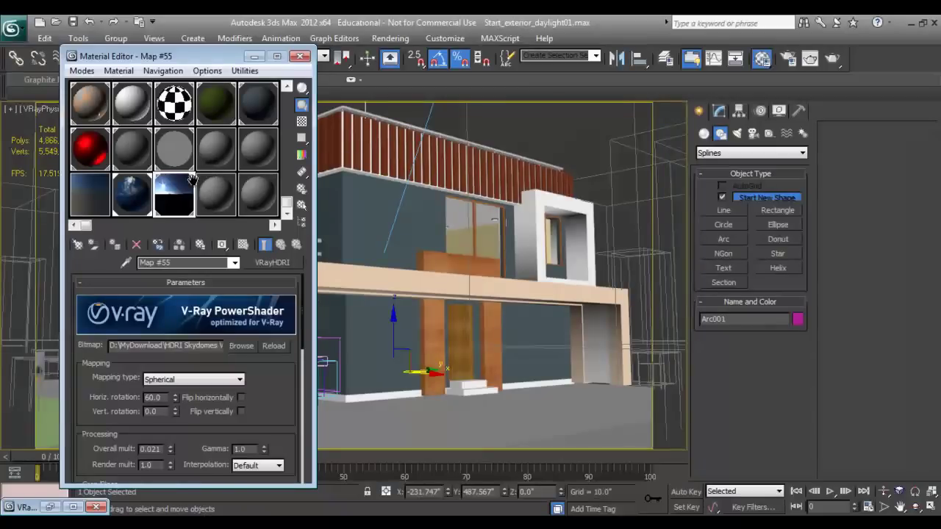
double_click(155, 449)
drag(150, 449, 91, 449)
text(0.)
key(Return)
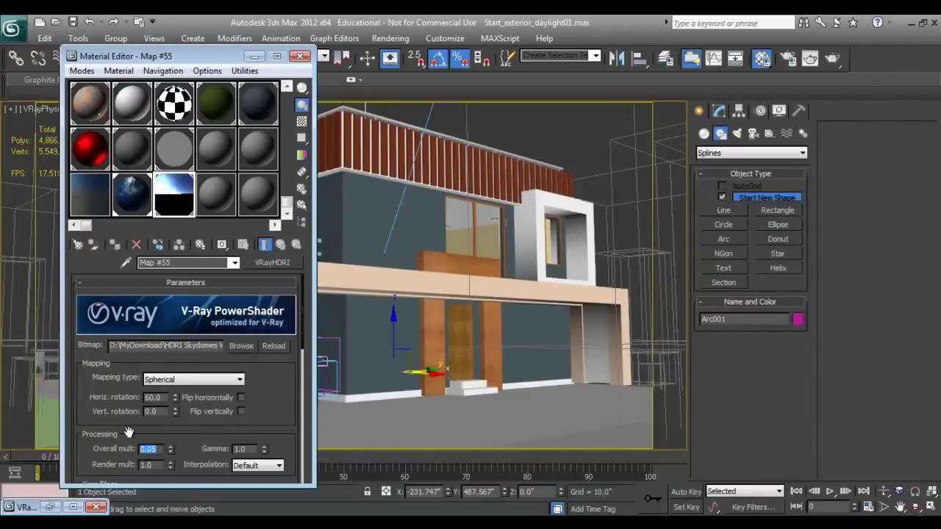
drag(193, 59, 264, 56)
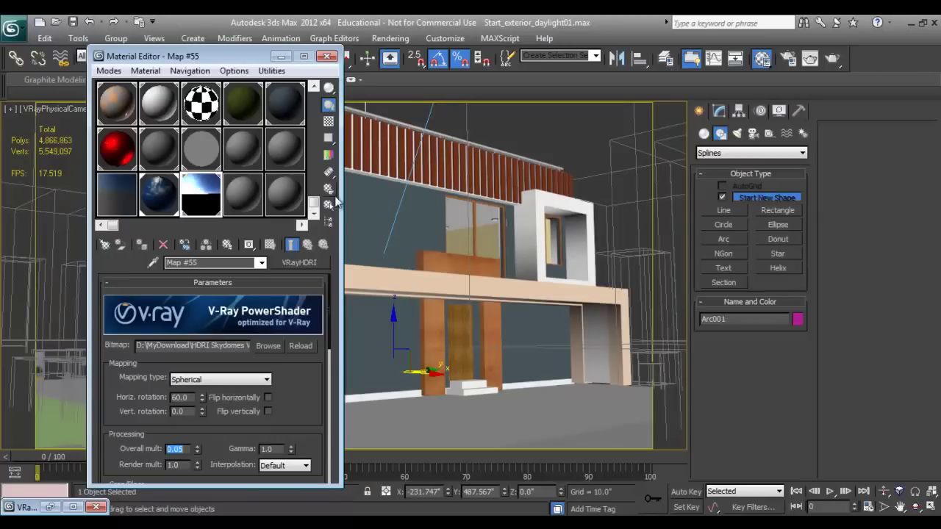
text(0.1)
key(Return)
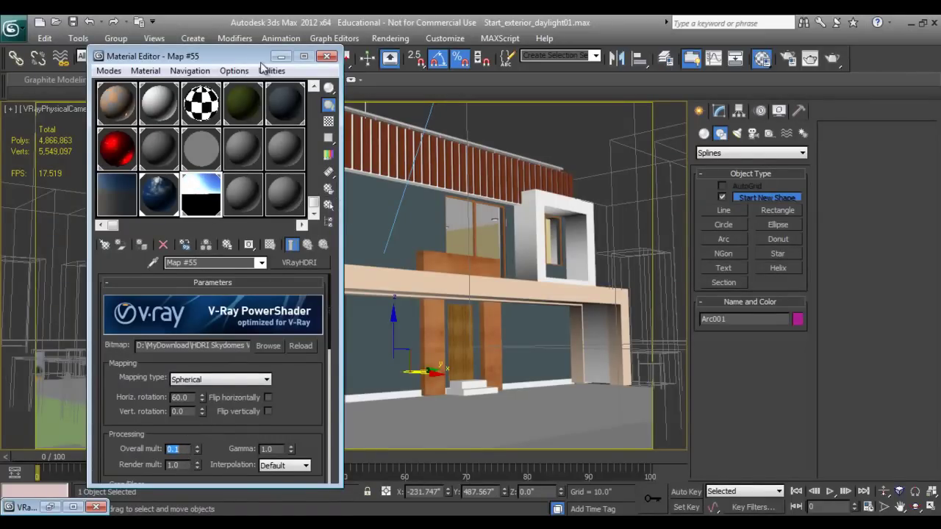
Step: Set the VRaySky map's sun turbidity to 2 and sun intensity multiplier to 0.02, and close the Material Editor
drag(265, 57, 276, 62)
click(136, 209)
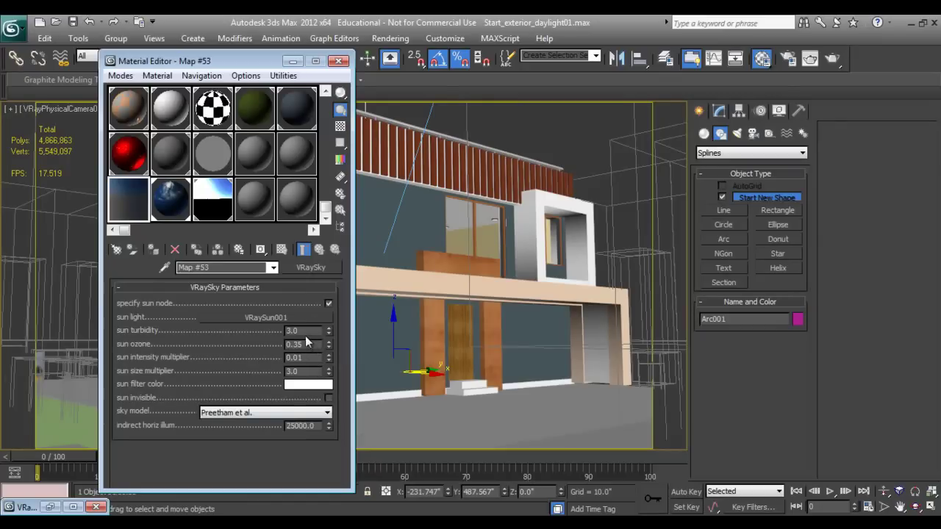
drag(306, 330, 235, 336)
text(2)
key(Return)
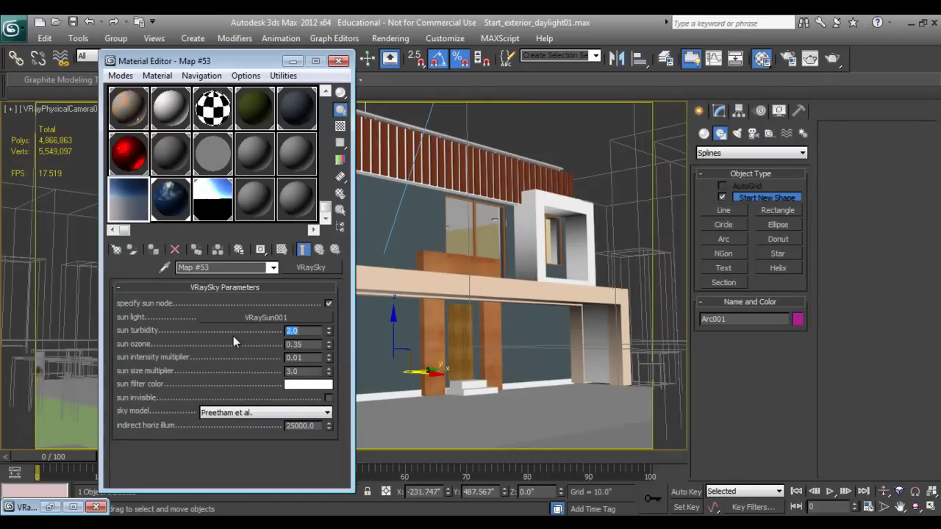
drag(315, 357, 224, 371)
text(0.02)
key(Return)
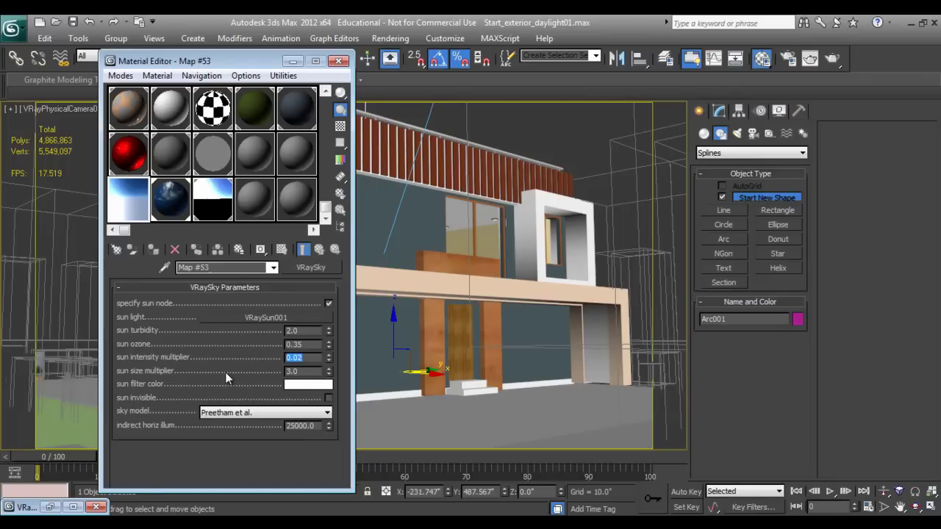
key(Return)
click(339, 61)
Step: Render the VRayPhysicalCamera001 view, review the image and minimize the render window
right_click(474, 238)
click(515, 249)
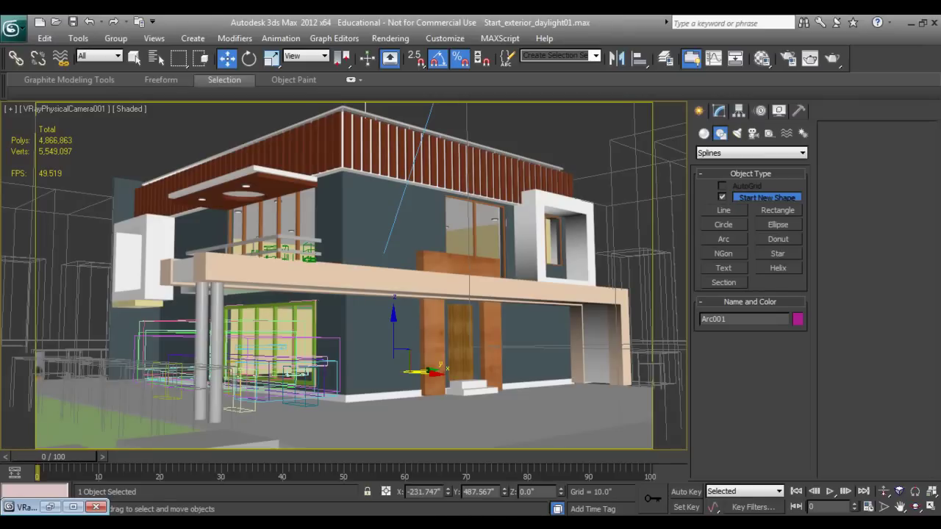
key(shift+q)
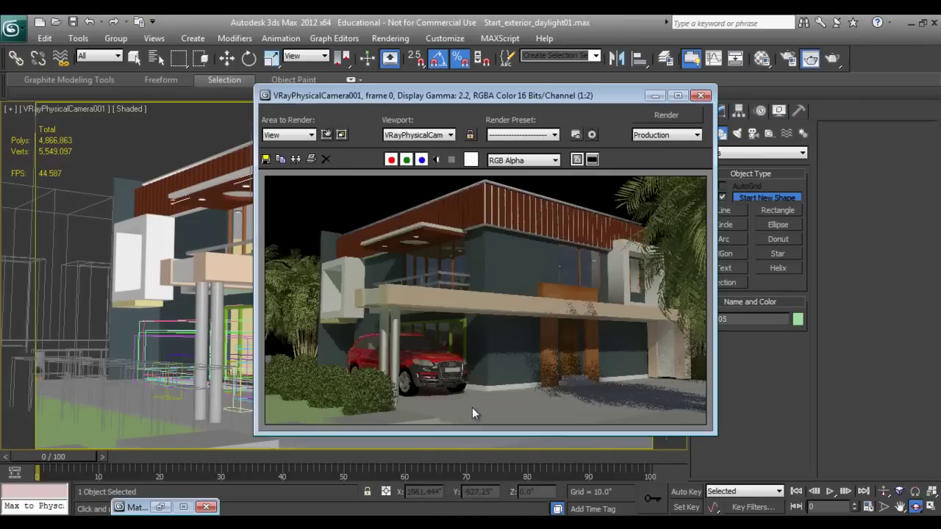
drag(458, 98, 389, 91)
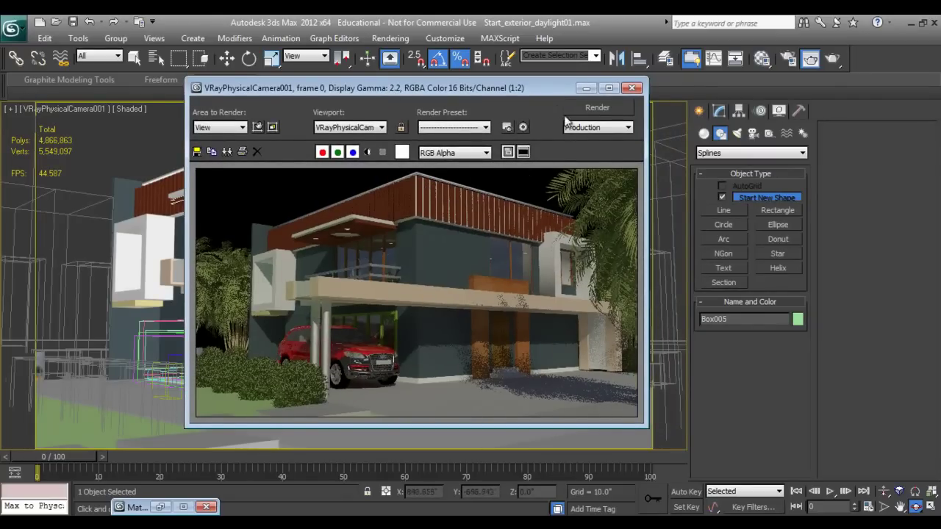
drag(551, 90, 510, 96)
click(545, 93)
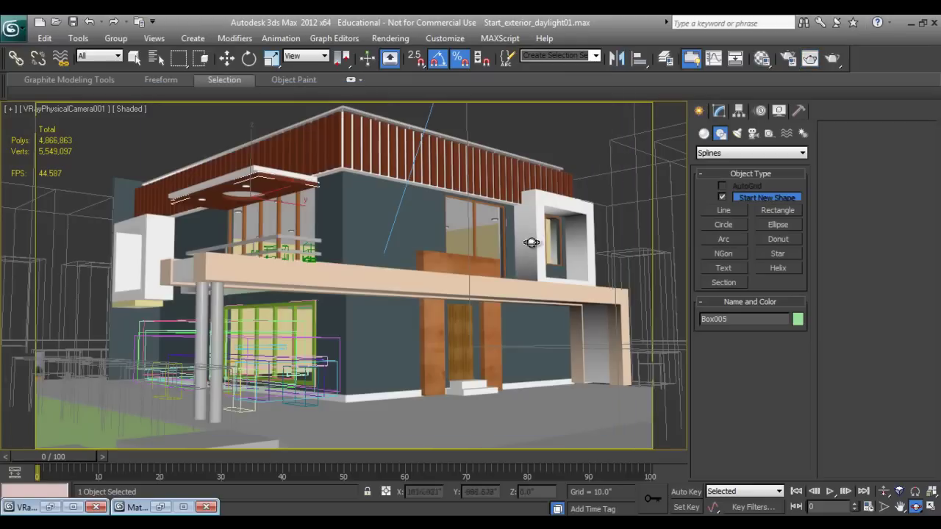
Step: Select the VRaySun001 light in the wireframe front view and lower it in the left view to a height of about 623 inches
key(w)
key(l)
middle_drag(536, 279, 433, 323)
scroll(503, 299, down, 3)
scroll(433, 323, down, 2)
mouse_move(373, 375)
middle_down()
mouse_move(456, 239)
mouse_move(349, 375)
mouse_move(333, 331)
middle_up()
key(f)
key(F3)
click(394, 294)
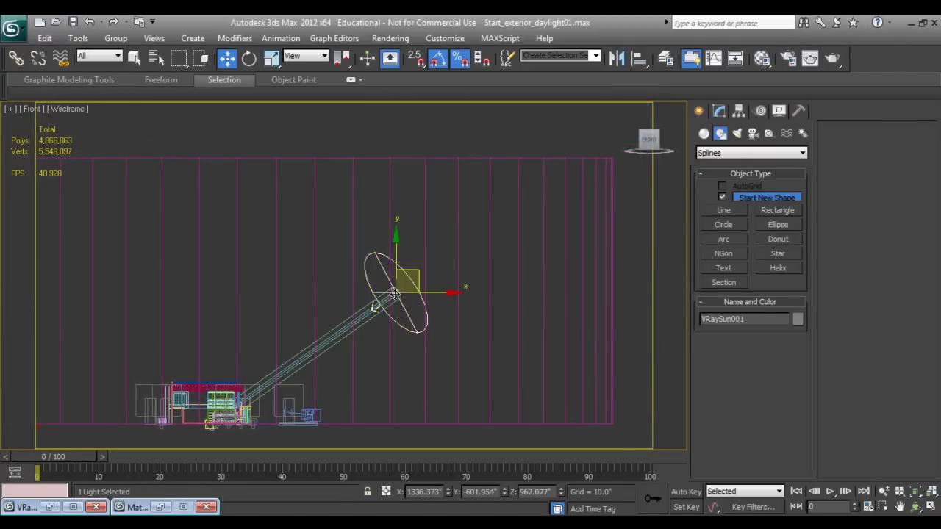
key(l)
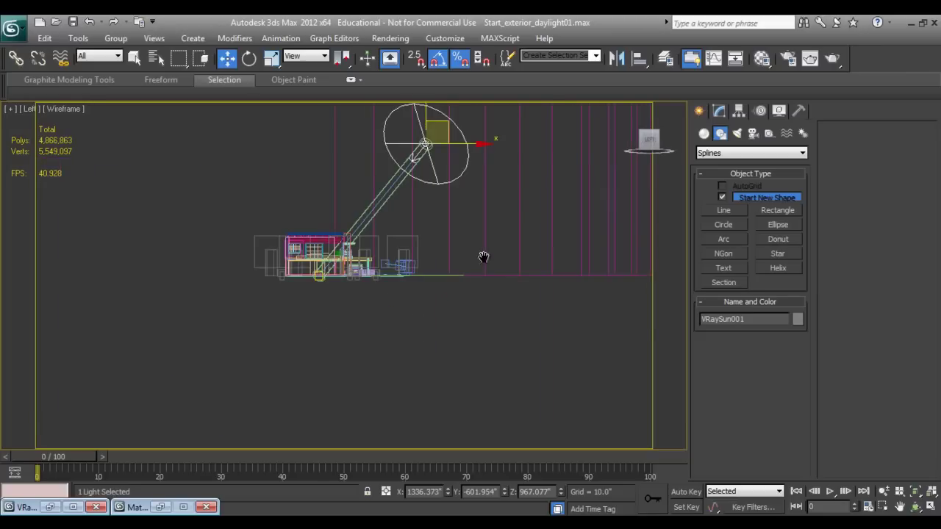
middle_drag(487, 252, 451, 325)
drag(388, 153, 386, 200)
Step: Set the VRaySun001 light's size multiplier to 3
click(718, 114)
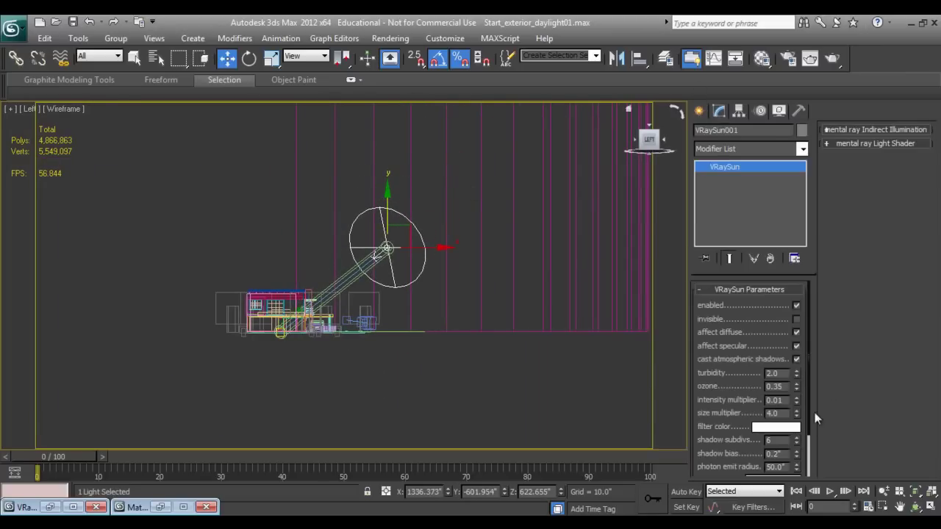
double_click(777, 413)
text(3)
key(Return)
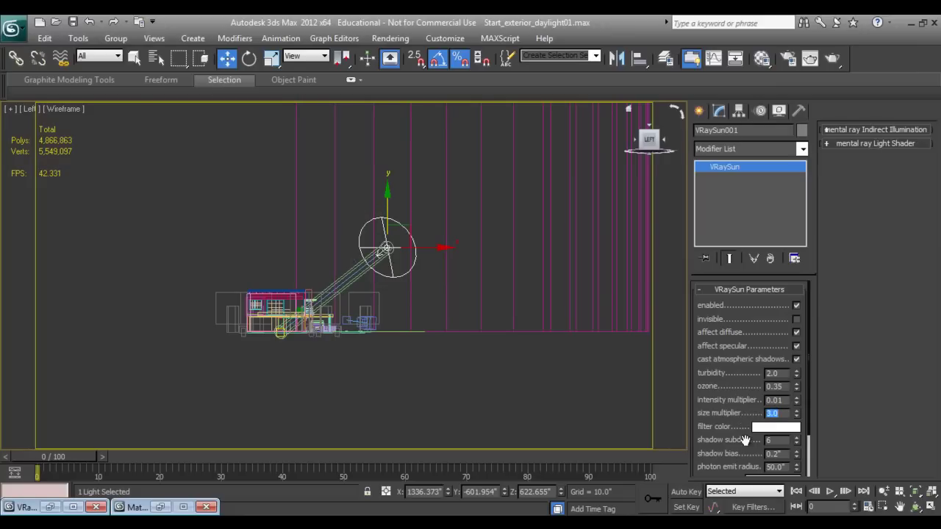
click(699, 112)
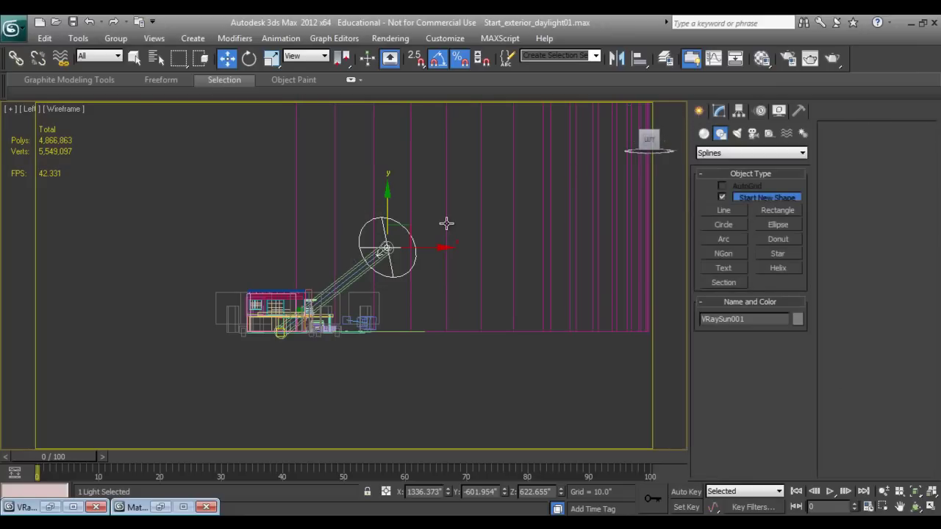
Step: Switch the viewport to the VRayPhysicalCamera001 view with shaded display
key(c)
click(443, 191)
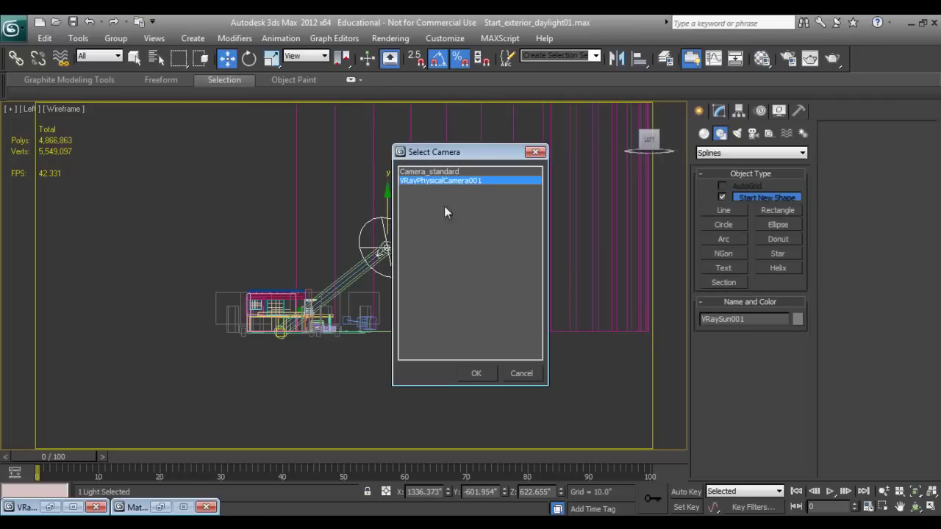
click(476, 374)
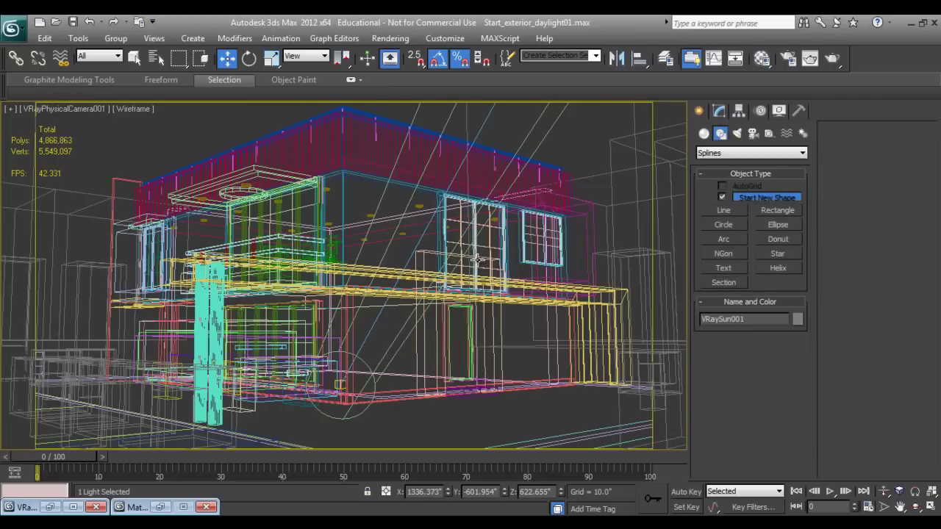
key(F3)
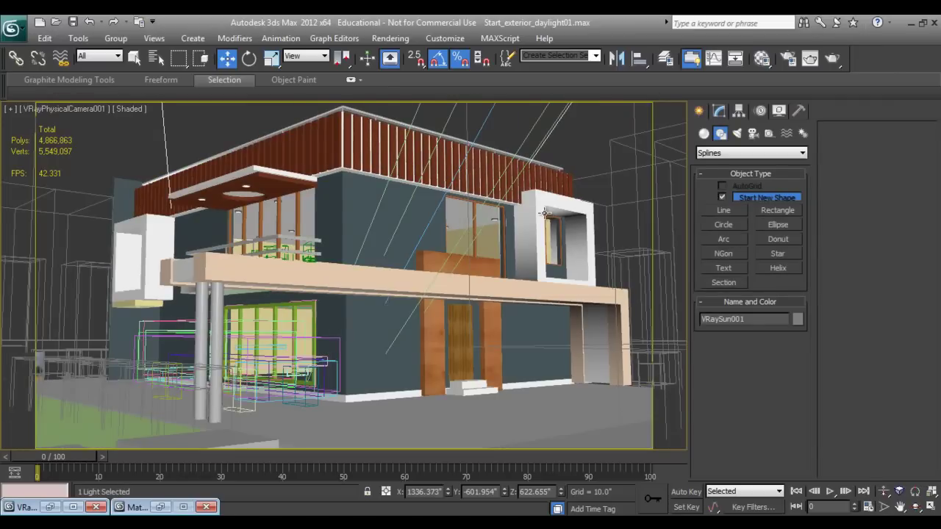
Step: Try an overall multiplier of 0.5 on the VRayHDRI map and set it back to 0.021
key(m)
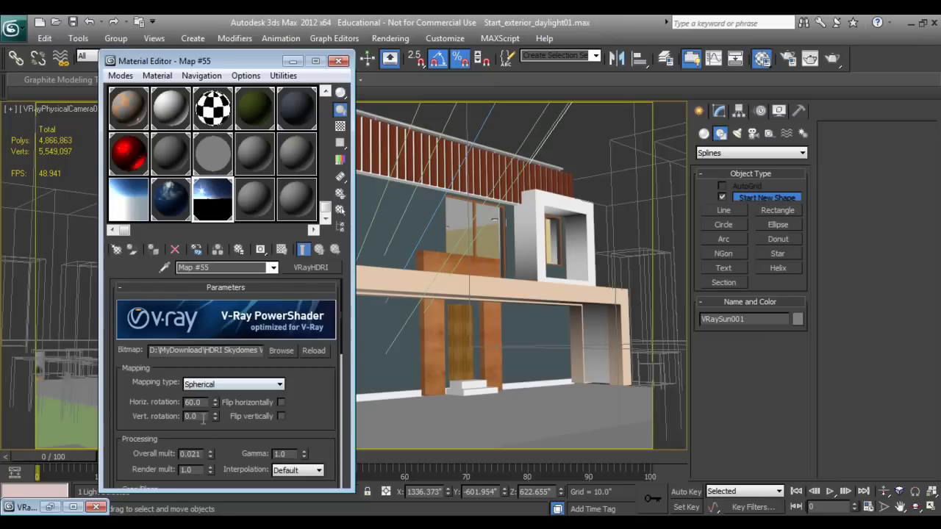
drag(200, 454, 167, 453)
key(BackSpace)
text(.5)
key(Return)
text(0.021)
key(Return)
Step: Try a horizontal rotation of 50 on the VRayHDRI map and settle on 90
double_click(199, 402)
text(50)
key(Return)
text(90)
key(Return)
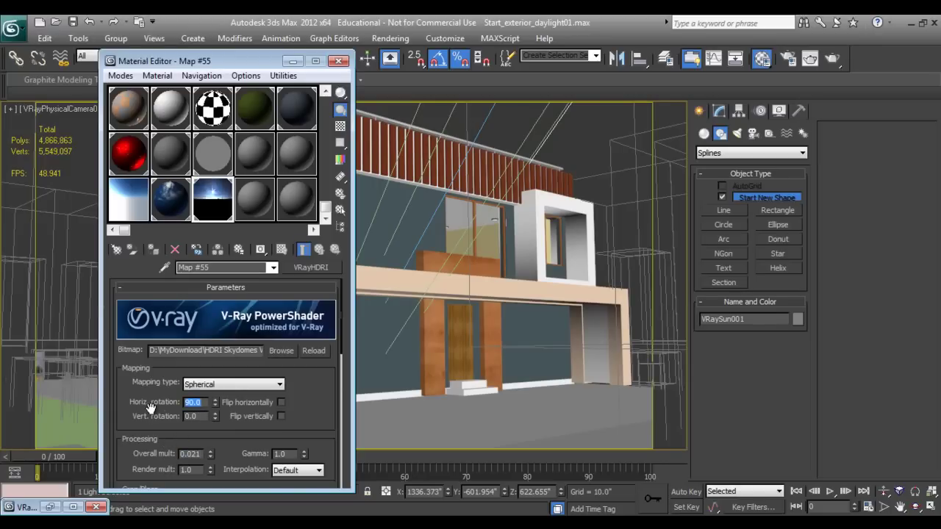
Step: Set the VRayHDRI map's overall multiplier to 0.5 and close the Material Editor
double_click(192, 454)
key(BackSpace)
key(Return)
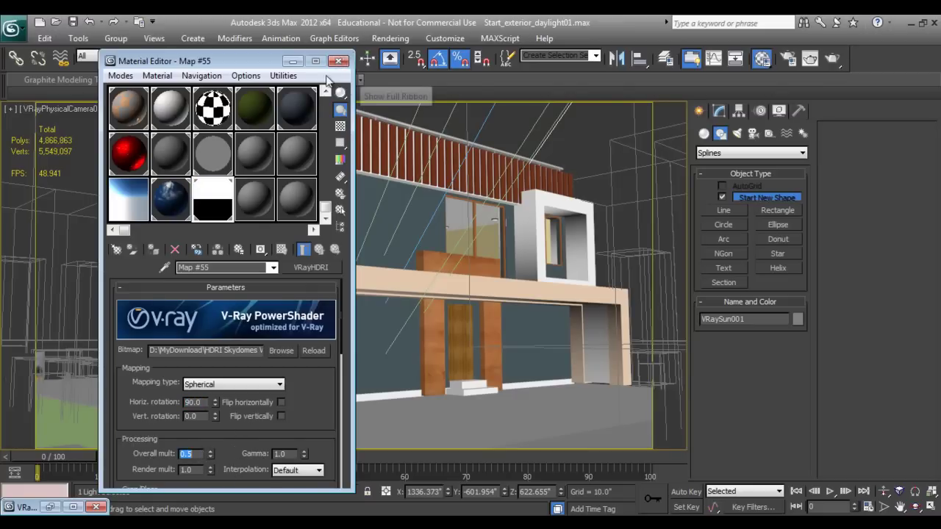
drag(271, 66, 240, 71)
click(301, 64)
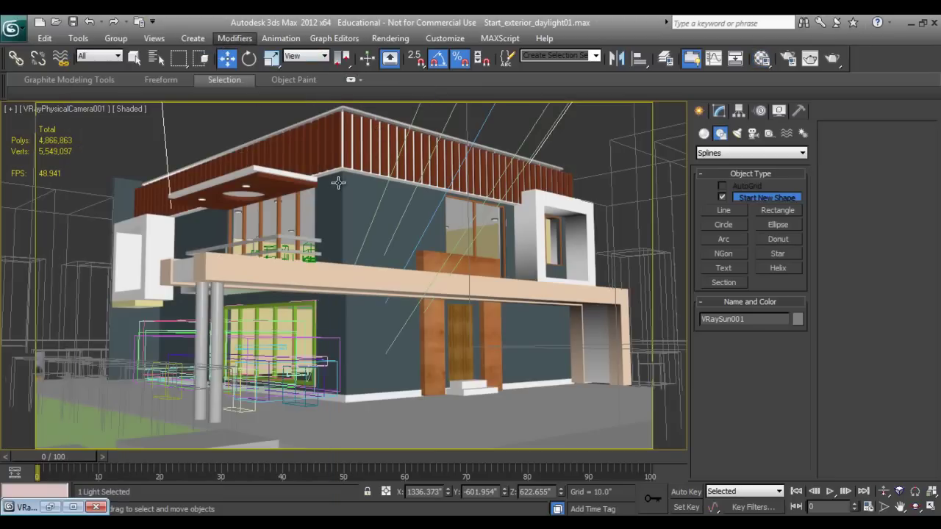
Step: Set the environment background color to a medium blue, RGB 34, 104, 169, and close the environment settings
key(8)
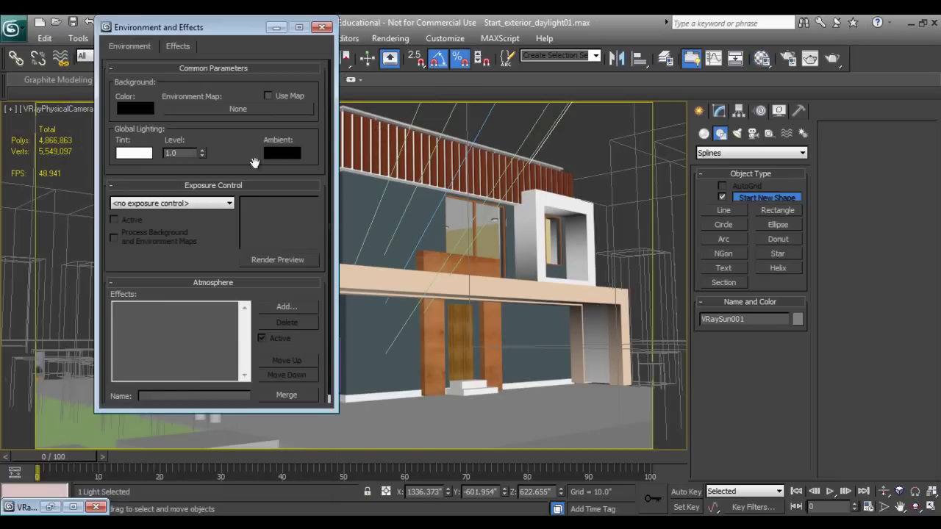
click(136, 109)
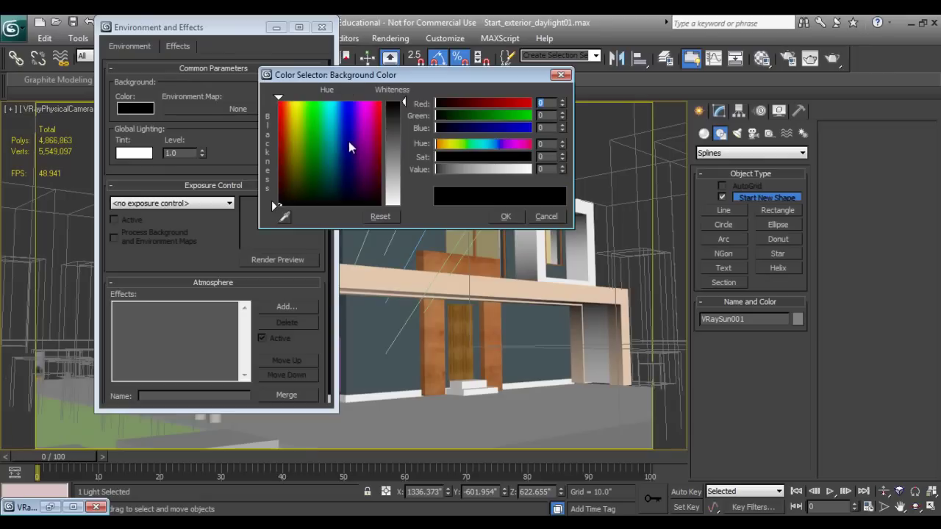
drag(349, 142, 339, 142)
mouse_move(403, 102)
mouse_down()
mouse_move(400, 126)
mouse_move(399, 115)
mouse_up()
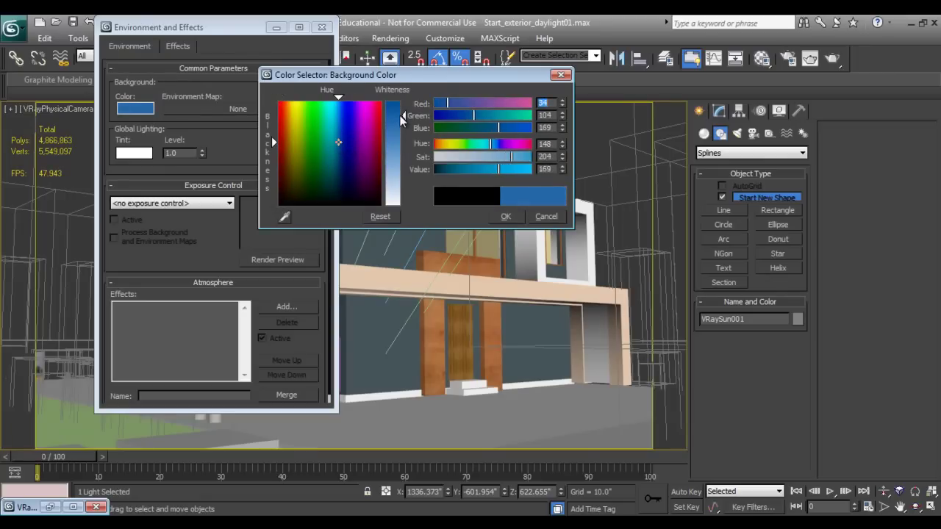
click(505, 216)
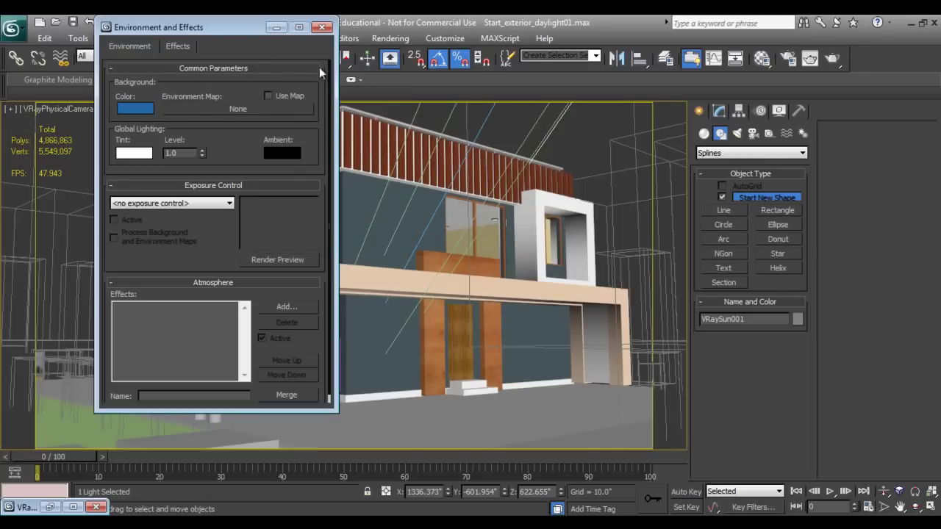
drag(217, 31, 197, 32)
click(300, 29)
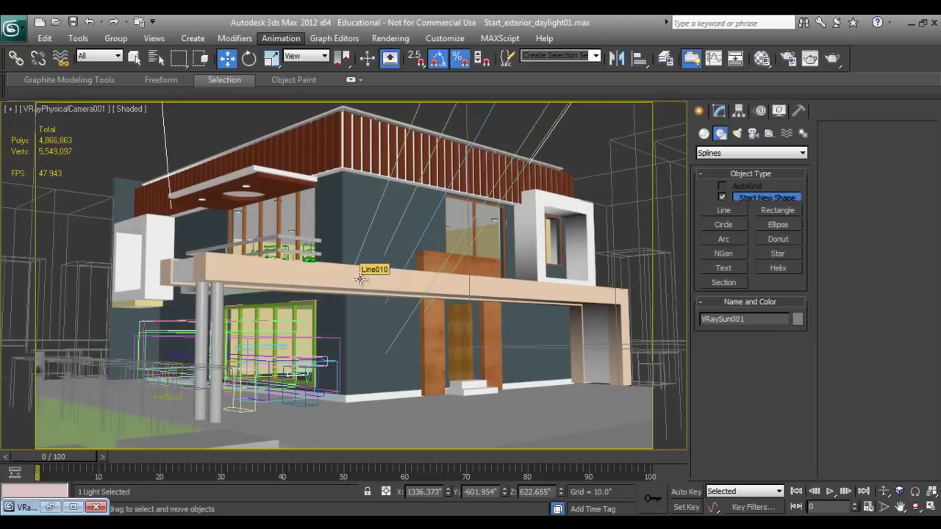
Step: Enable the Mitchell-Netravali antialiasing filter in the V-Ray render setup and expand the color mapping settings
click(790, 59)
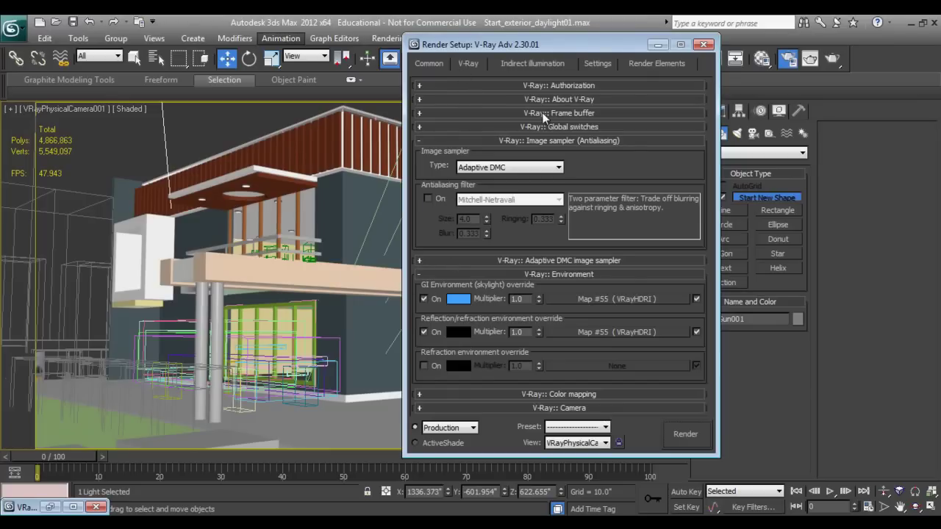
click(556, 126)
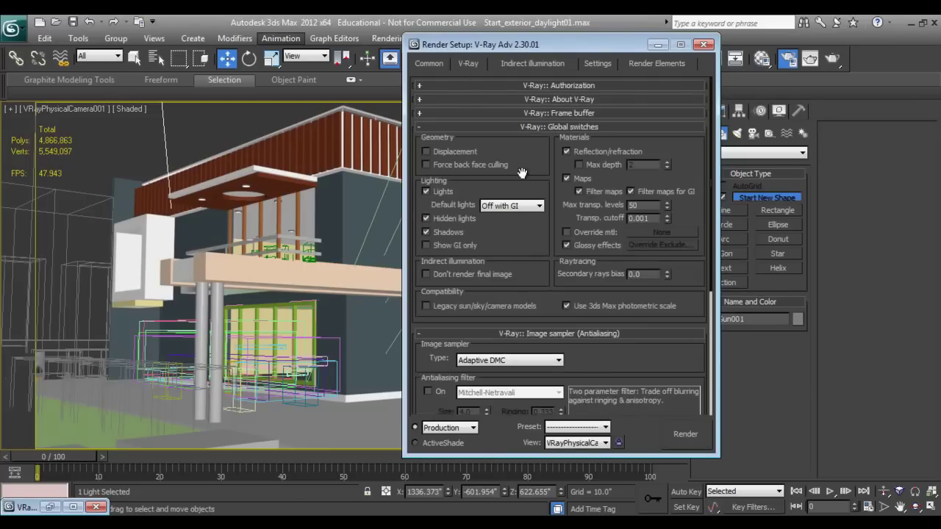
drag(481, 193, 486, 165)
scroll(485, 164, down, 4)
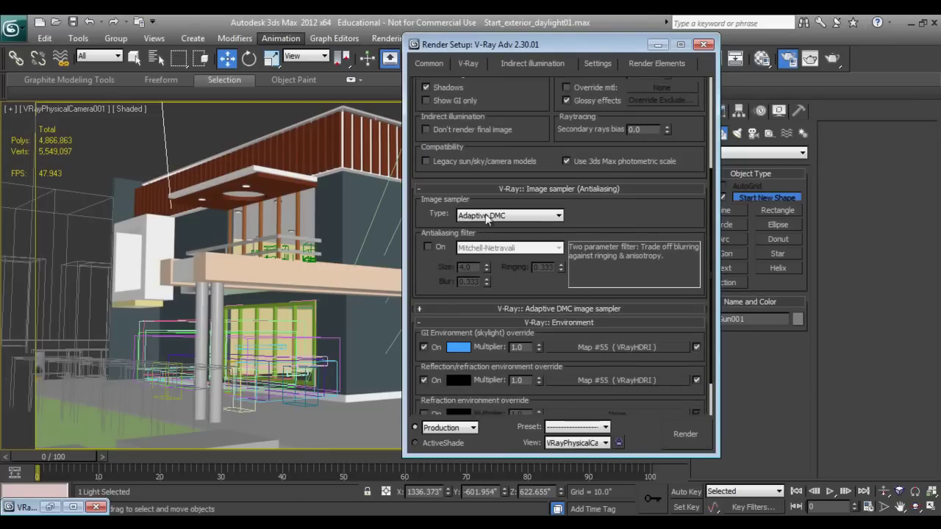
click(427, 247)
click(515, 249)
click(515, 250)
scroll(459, 294, down, 2)
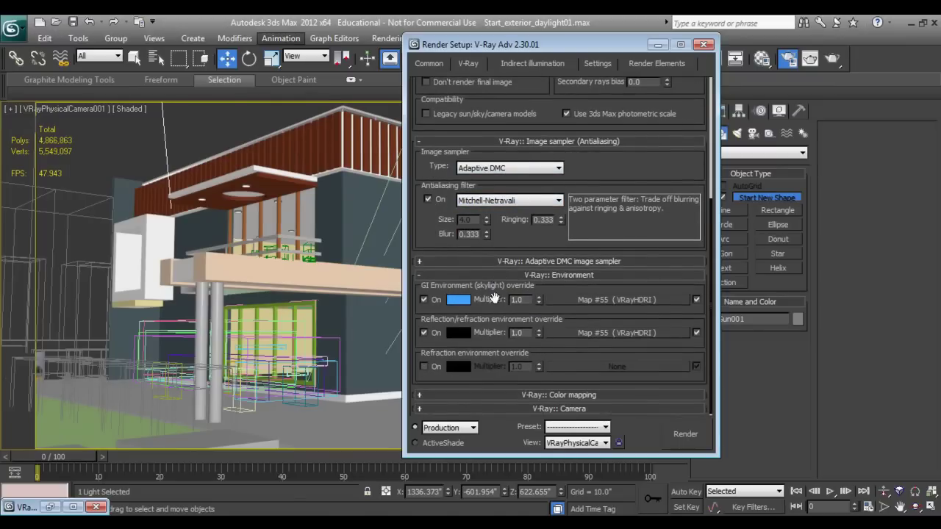
click(514, 392)
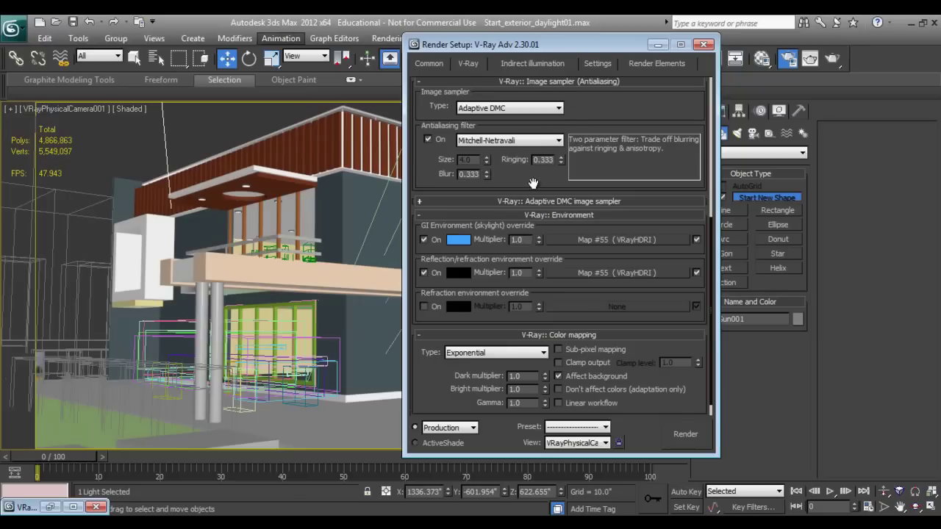
Step: Expand the irradiance map settings under indirect illumination and set the built-in preset to Medium
scroll(533, 180, up, 5)
click(510, 69)
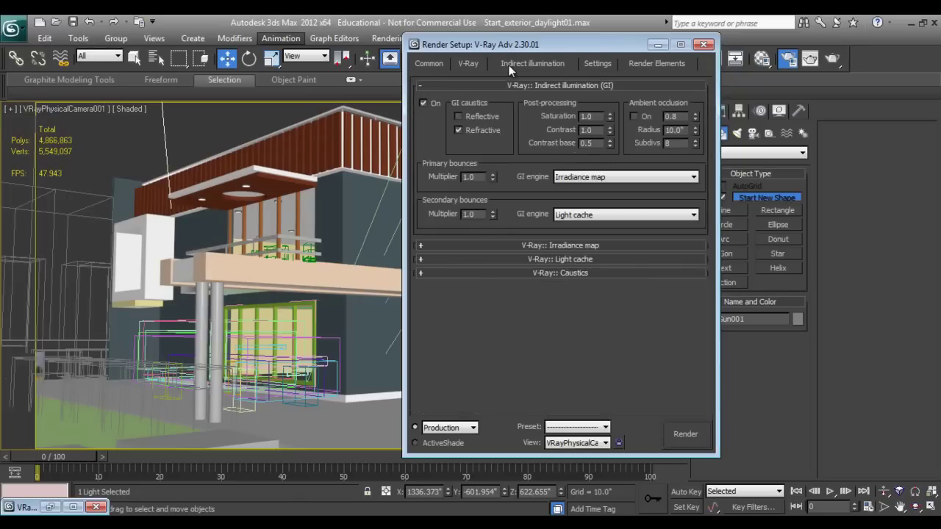
click(566, 247)
click(580, 109)
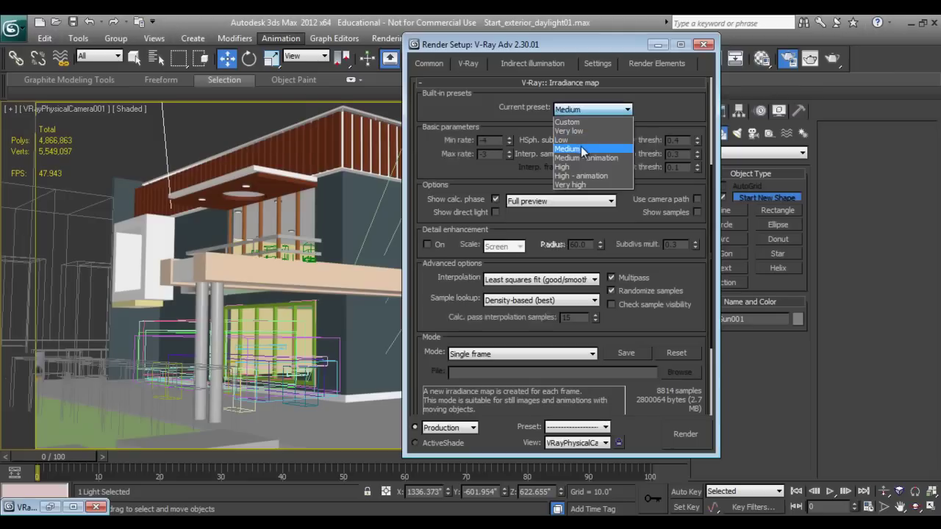
click(584, 149)
Step: Expand the light cache settings and set its subdivisions to 800
scroll(636, 130, down, 3)
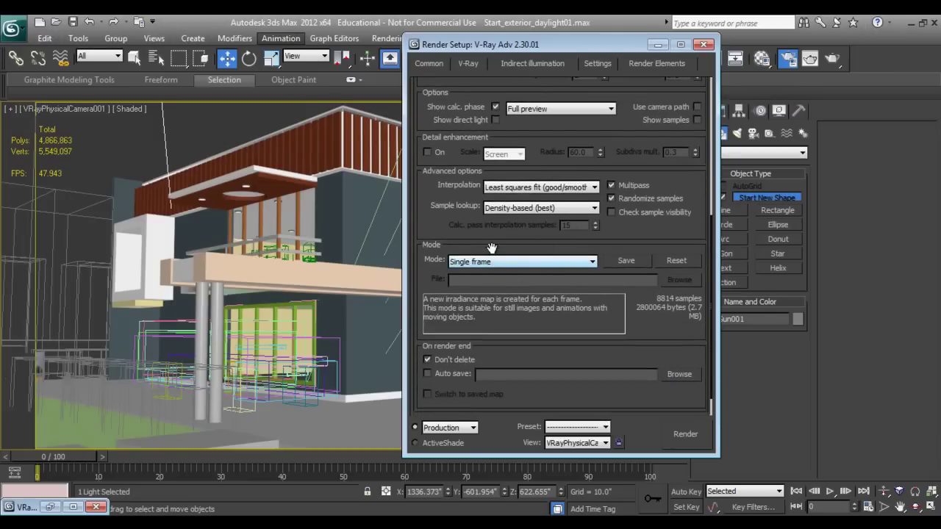
scroll(492, 244, down, 1)
click(532, 391)
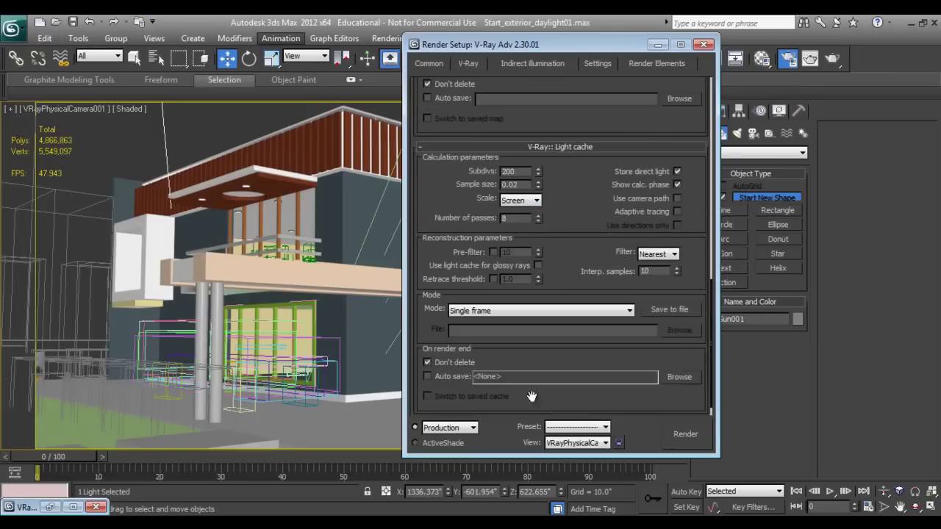
double_click(510, 172)
text(800)
key(Return)
scroll(555, 217, down, 1)
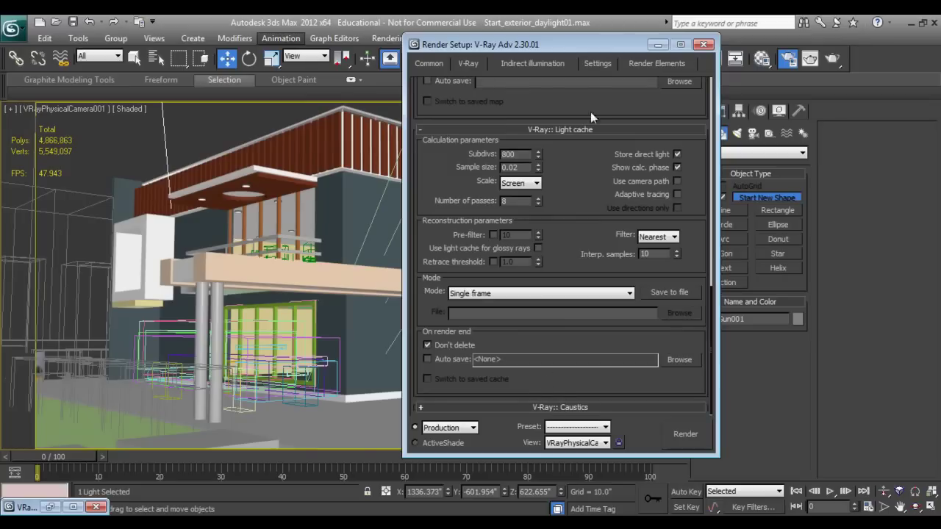
Step: Set the DMC sampler's noise threshold to 0.01 and its global subdivs multiplier to 1
click(597, 61)
double_click(501, 116)
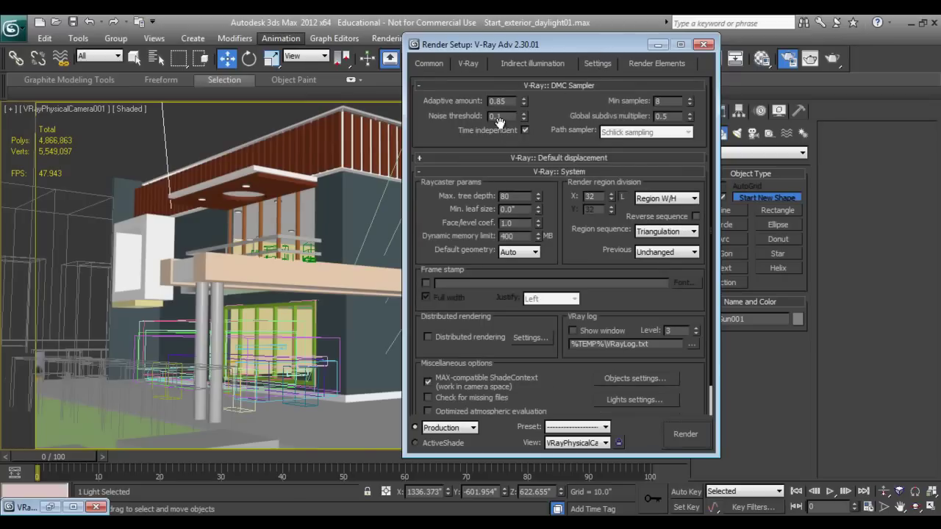
text(0.01)
key(Return)
key(Tab)
text(1)
key(Return)
Step: Try a DMC noise threshold of 0.005 and return it to 0.01
double_click(507, 116)
text(0.005)
key(Return)
text(0.01)
key(Return)
Step: Review the system, indirect illumination and image sampler settings and close the render setup
drag(570, 240, 578, 219)
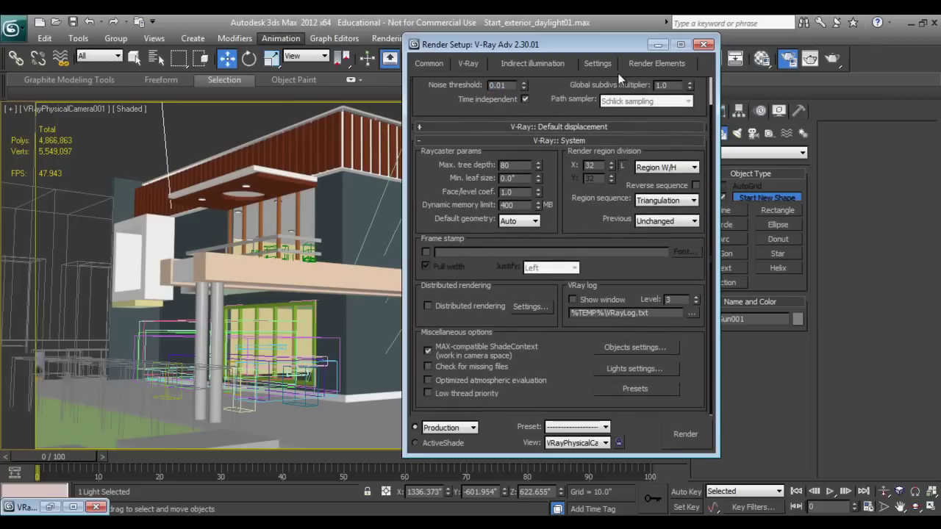
click(552, 64)
click(465, 63)
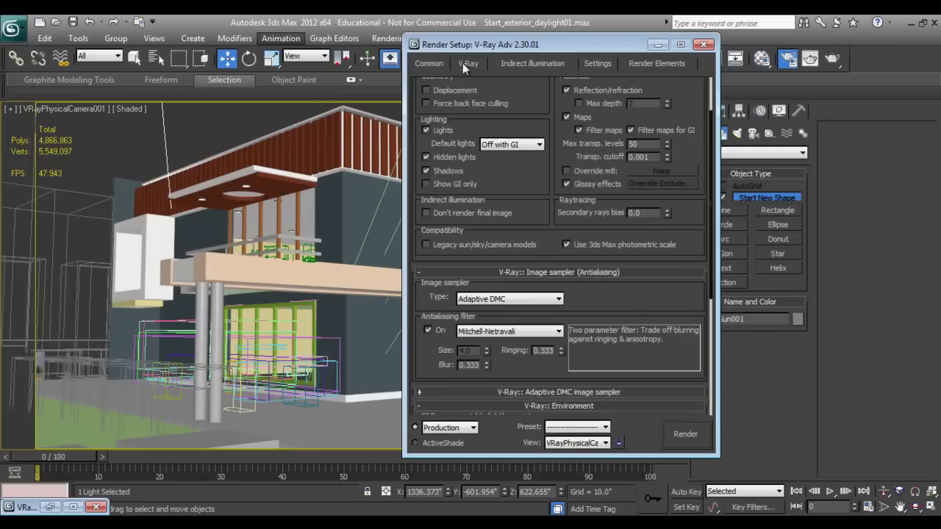
click(703, 44)
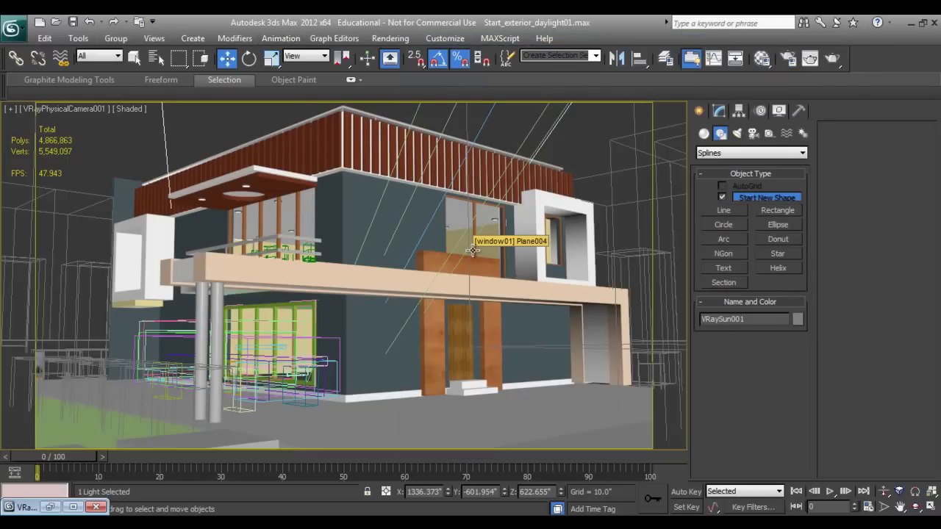
Step: Select the large ground-floor window and pick the 07 - Default multi/sub-object material in the Material Editor
click(287, 303)
drag(268, 261, 267, 250)
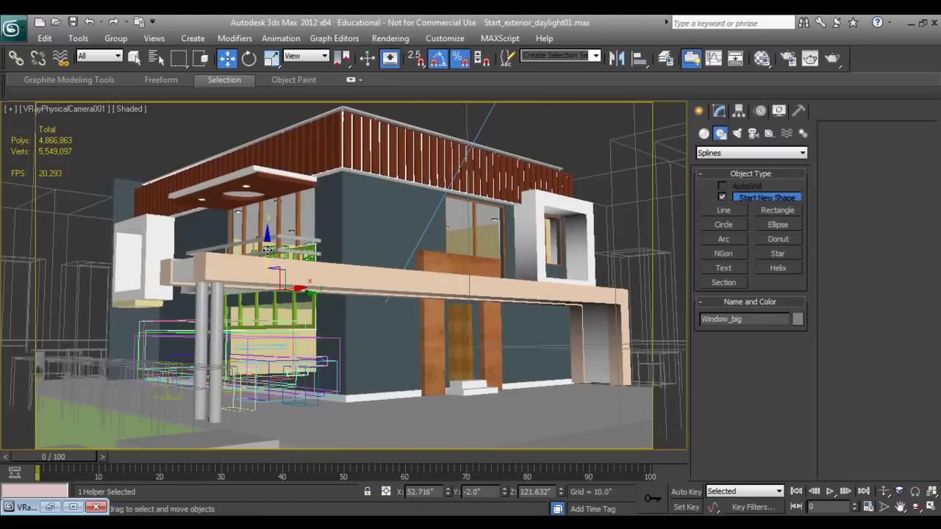
key(m)
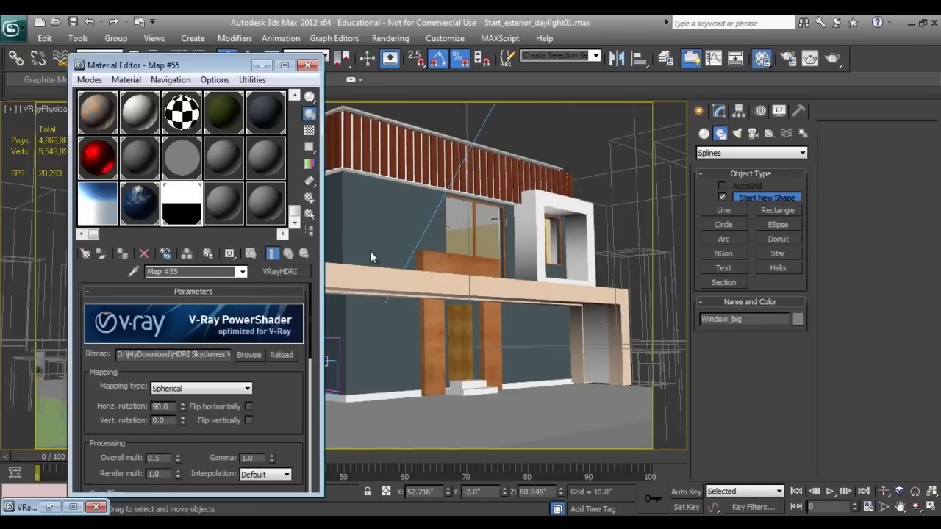
click(107, 117)
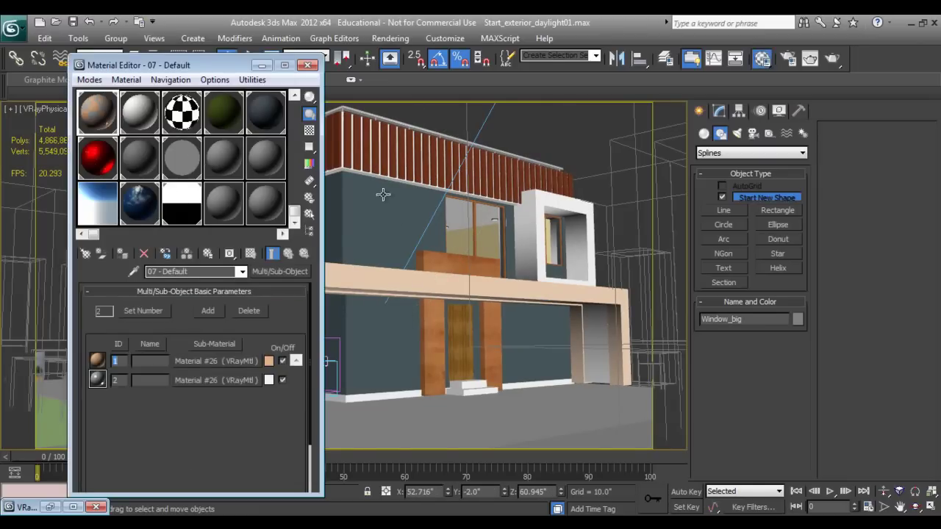
drag(164, 72, 392, 144)
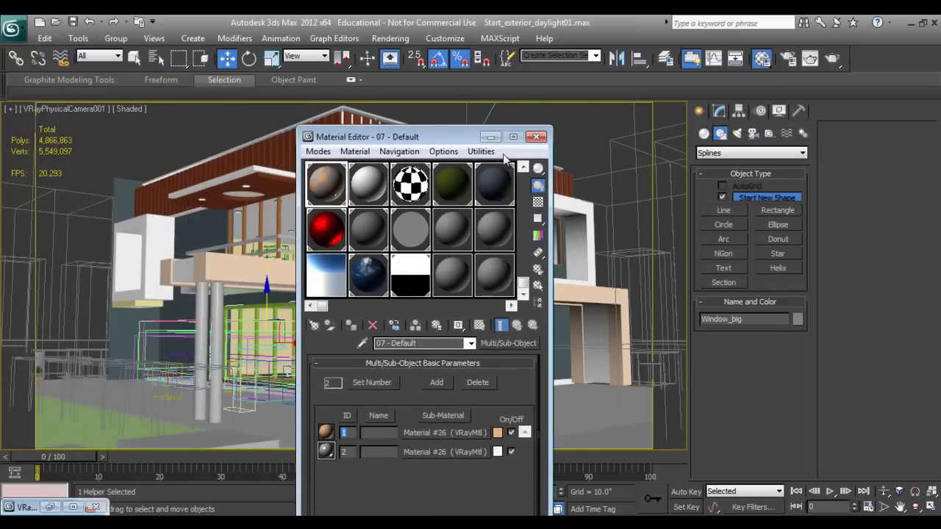
Step: Assign the 07 - Default material to the large ground-floor window frame and close the Material Editor
click(261, 222)
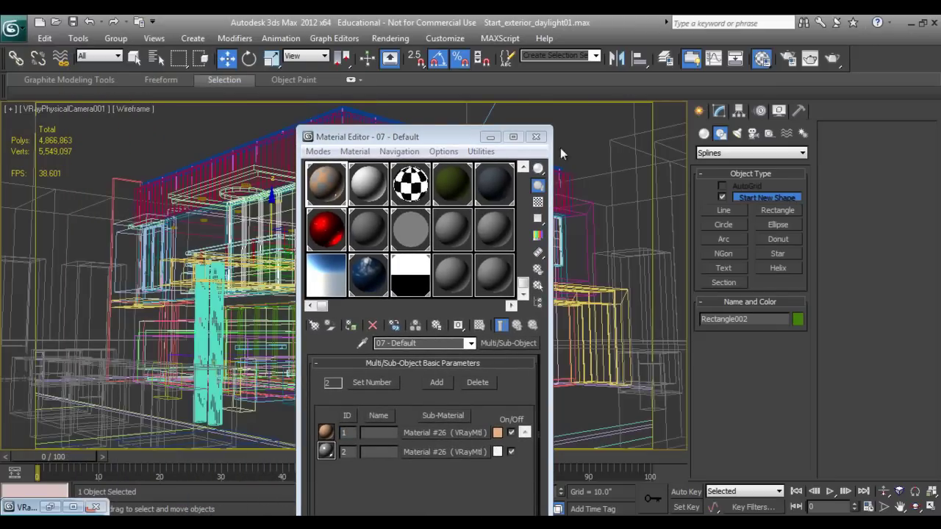
click(718, 111)
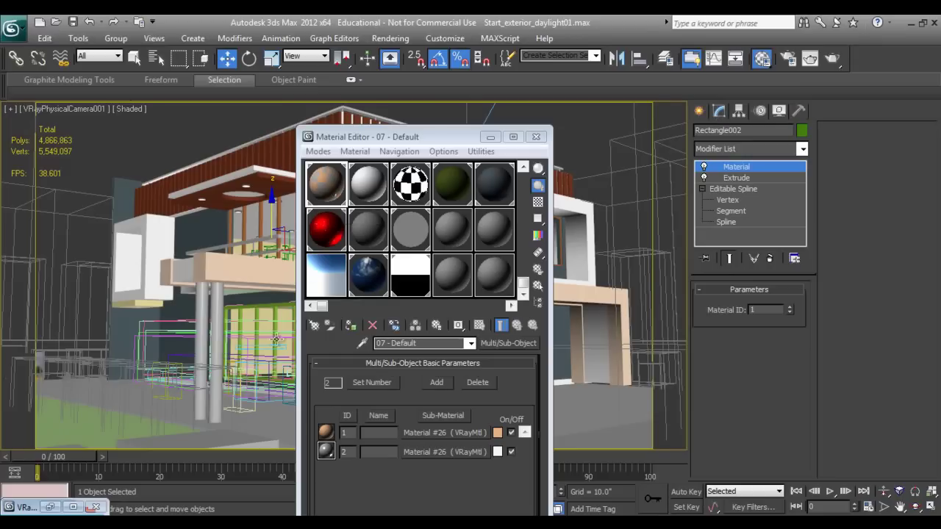
click(255, 308)
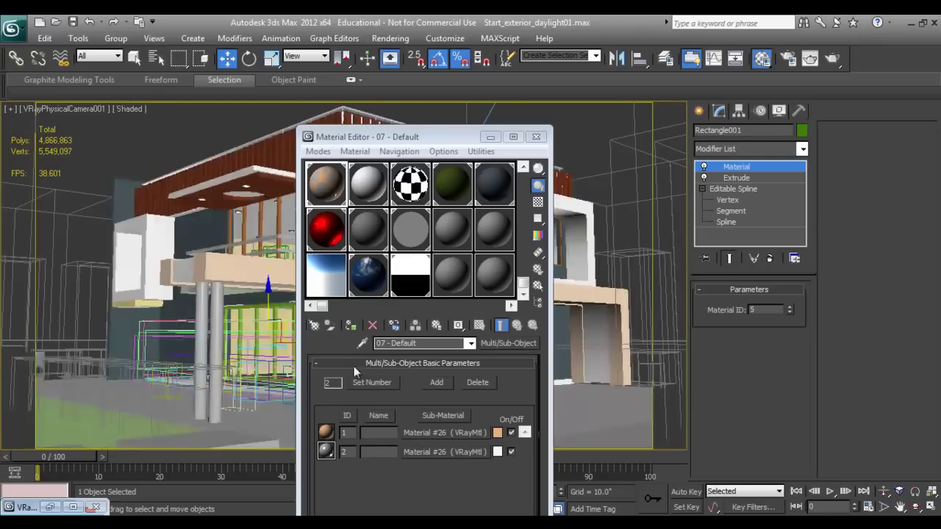
click(352, 327)
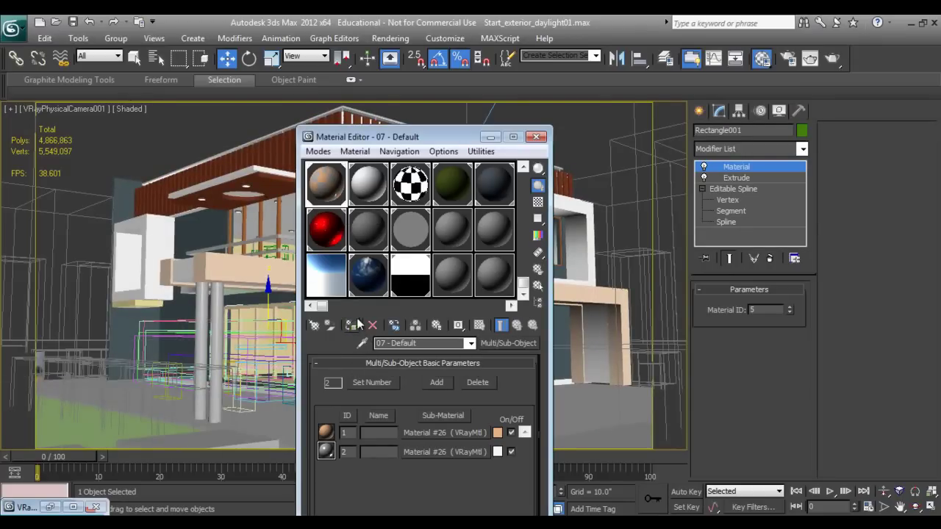
click(536, 136)
Step: Render the house through the V-Ray physical camera and reposition the render window
right_click(453, 254)
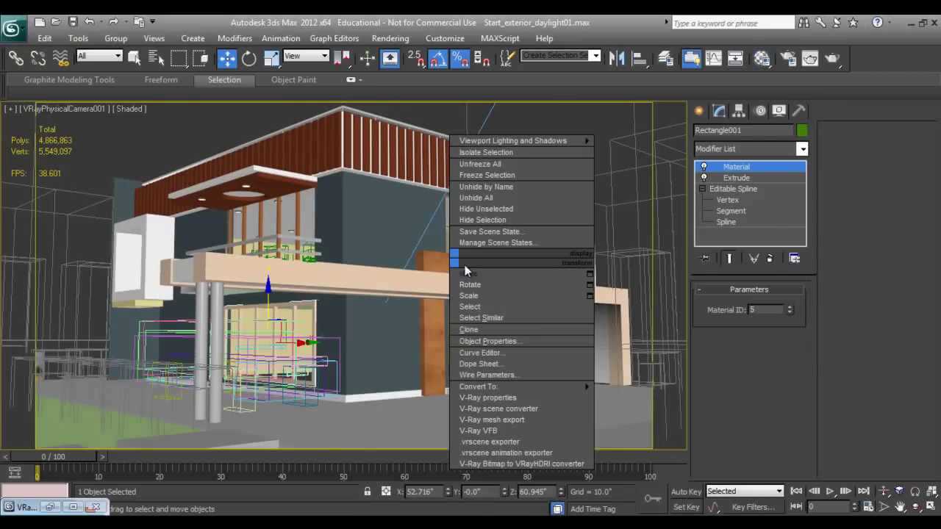
click(473, 277)
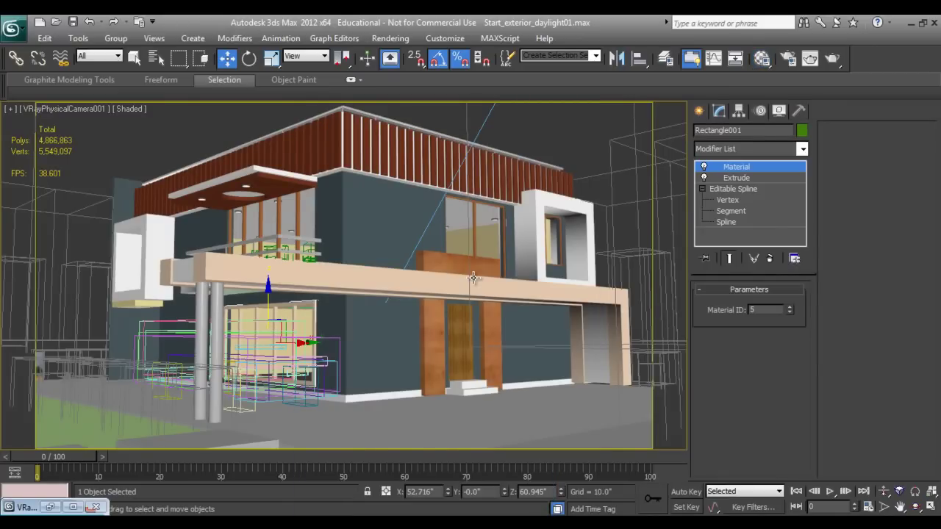
key(shift+q)
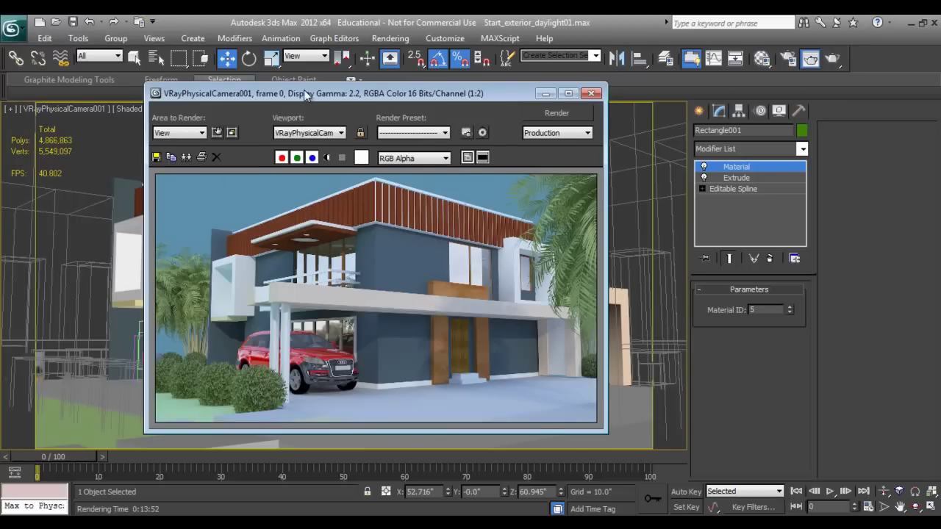
drag(303, 90, 332, 89)
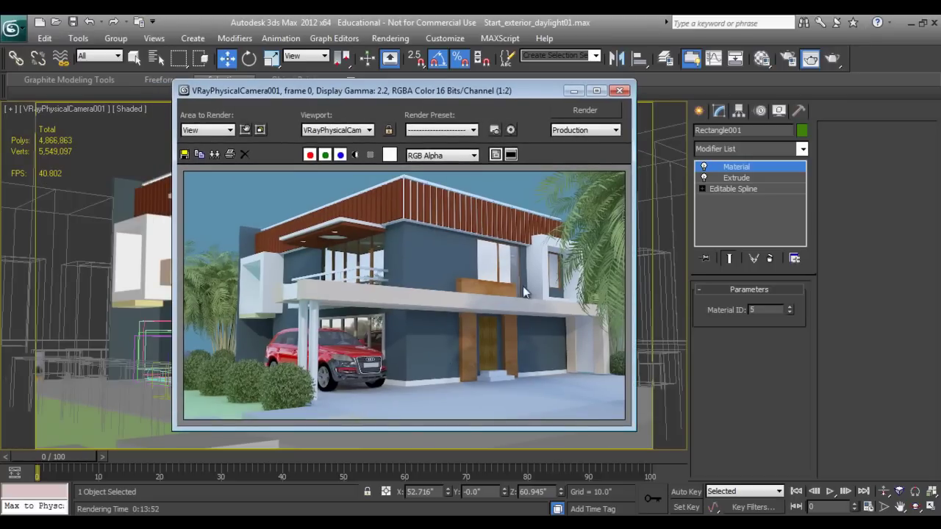